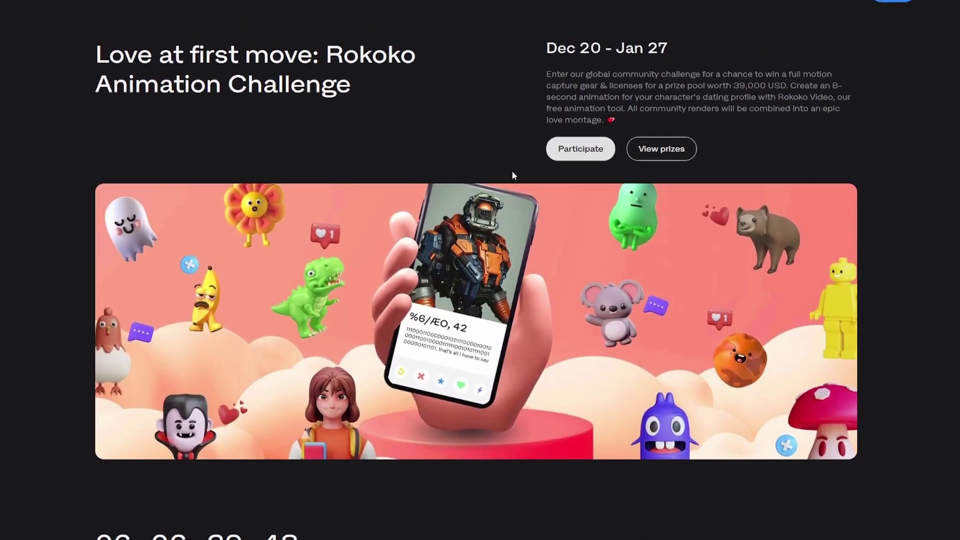
Step: Open the Rokoko Video page and scroll past the challenge's Register form to the Prizes cards
mouse_move(208, 28)
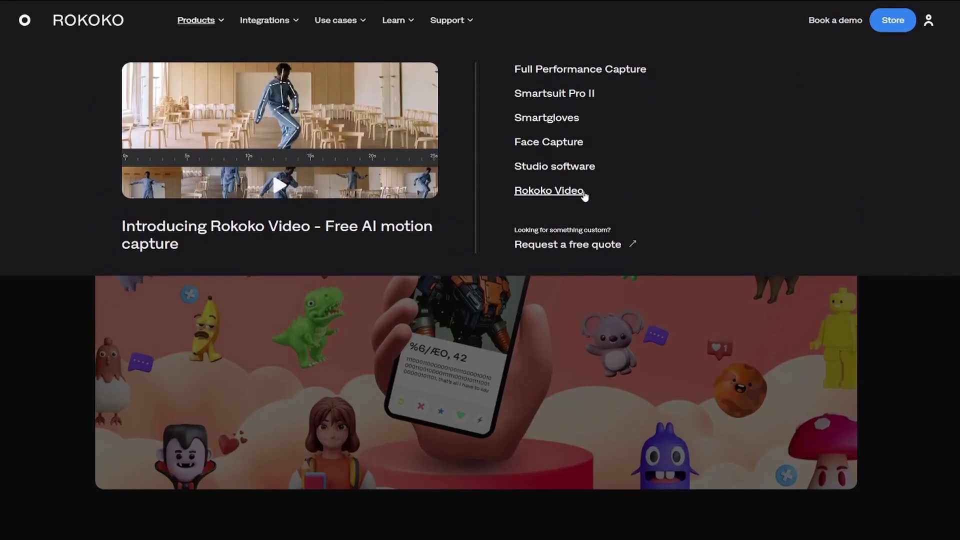
click(560, 194)
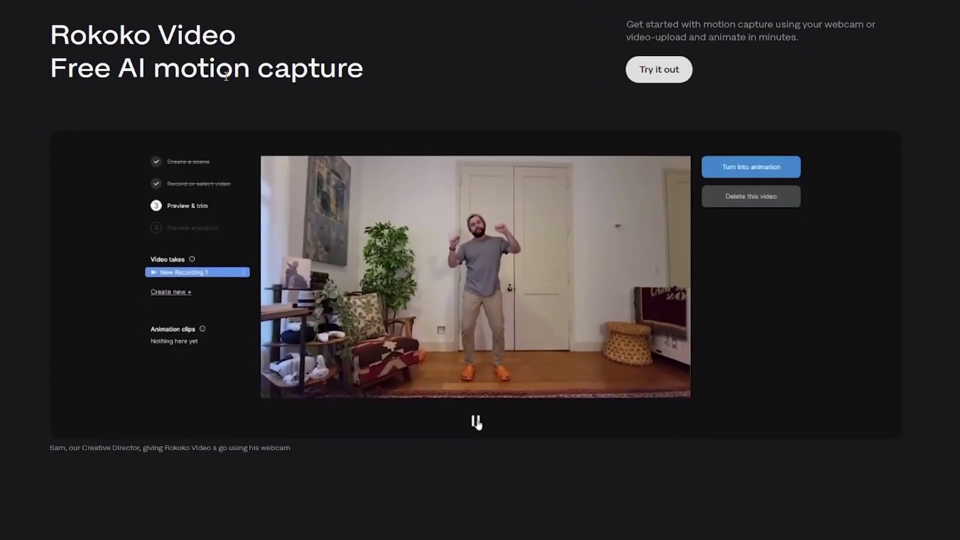
scroll(64, 235, down, 7)
scroll(64, 235, down, 2)
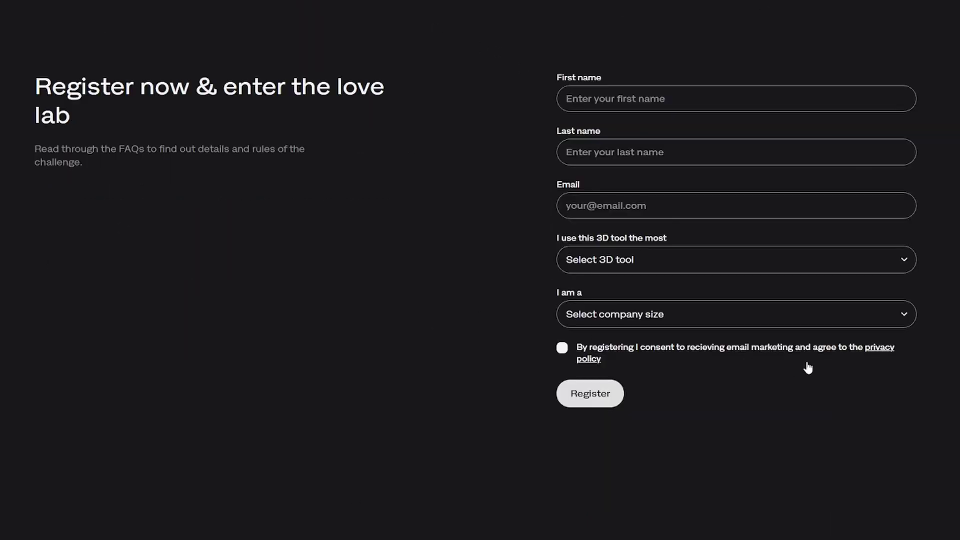
scroll(807, 365, down, 11)
scroll(485, 345, down, 6)
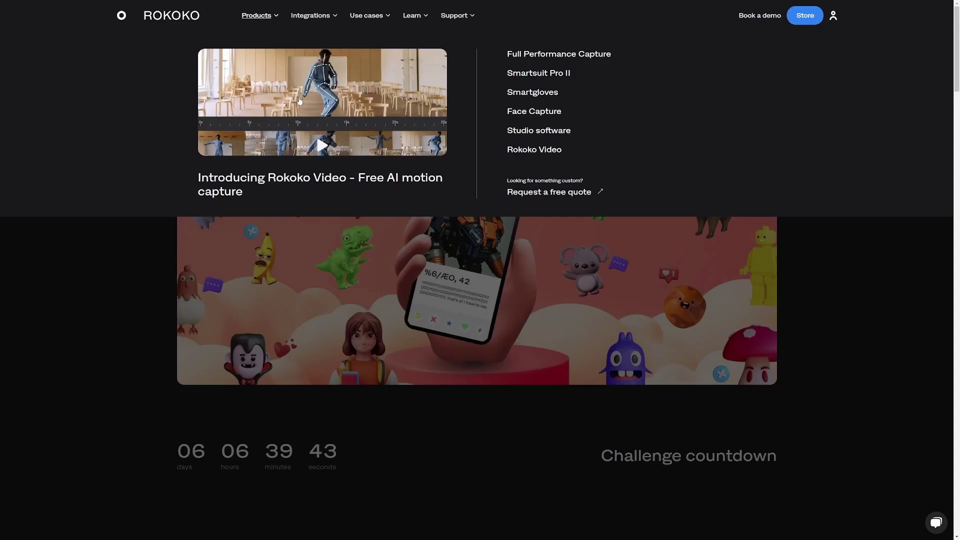
Step: Open the Rokoko Video product page and choose Try it out to reach the Rokoko ID sign-in
click(542, 151)
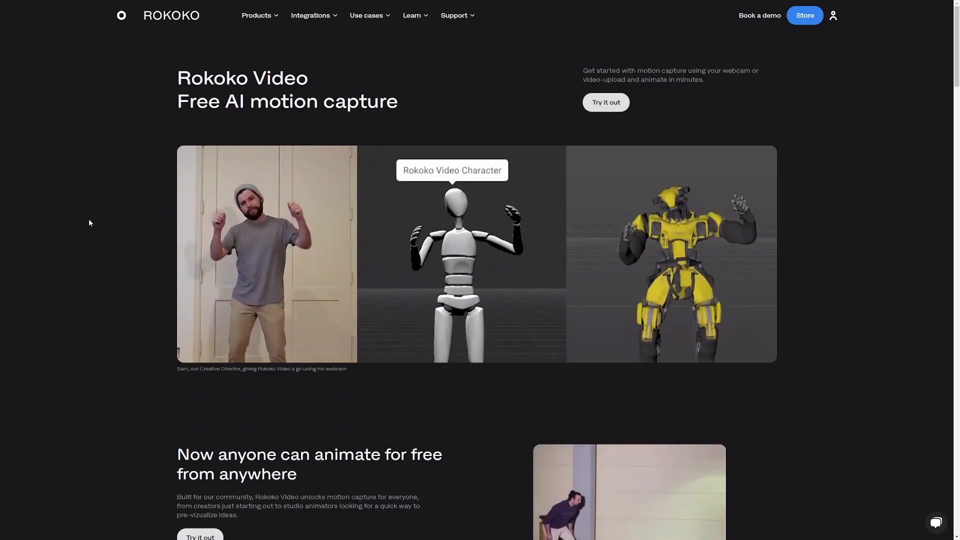
click(615, 110)
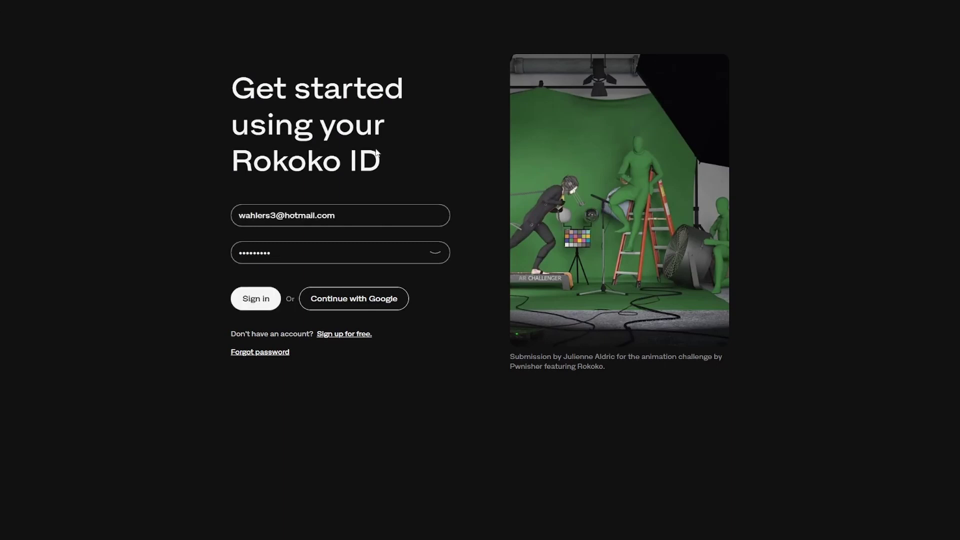
Step: Sign in, then create scene 'Challenge_Rokoko' using a local video file as its footage
click(257, 303)
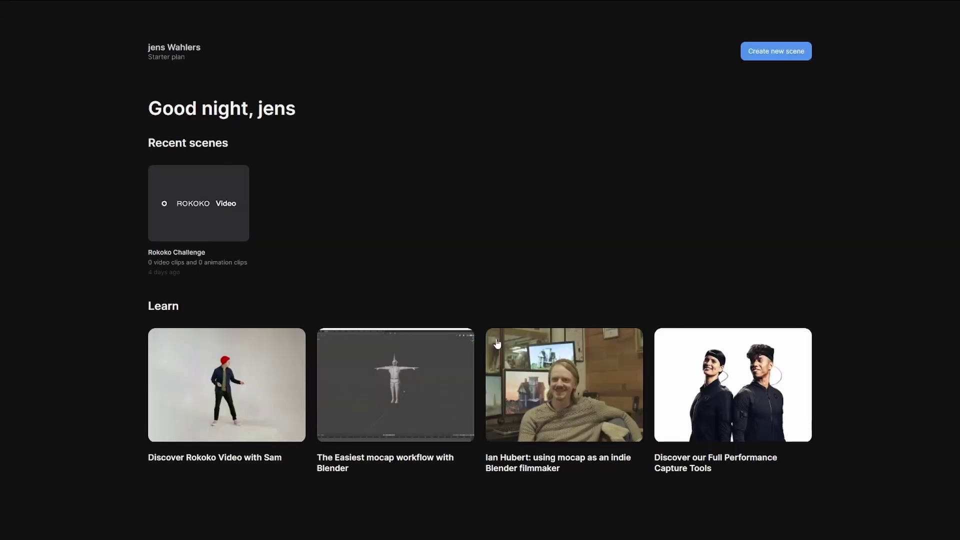
click(776, 51)
text(Challenge_Rokoko)
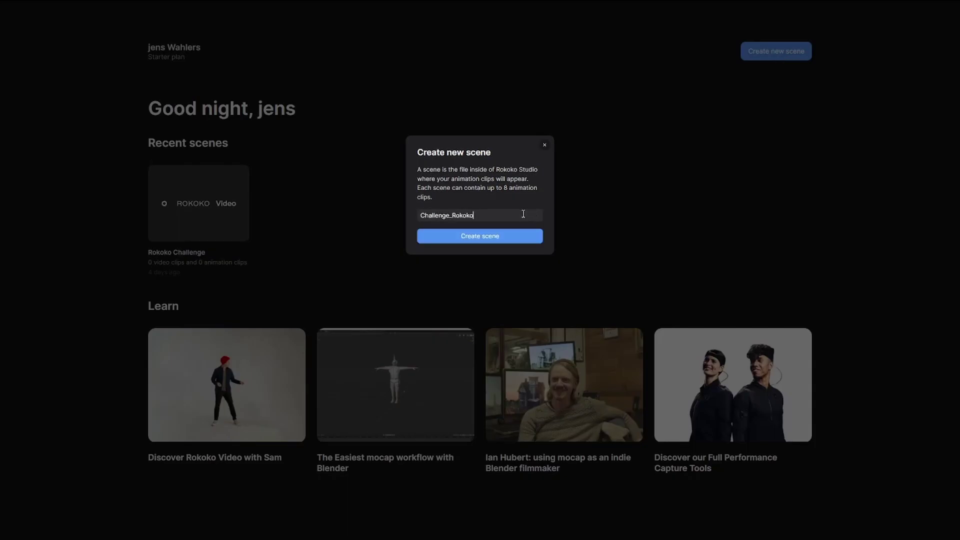
click(513, 236)
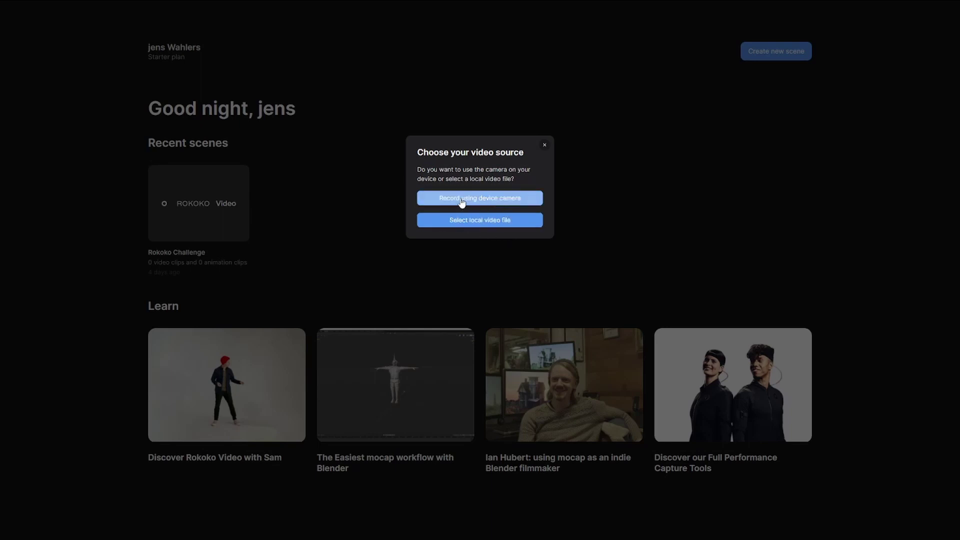
click(471, 222)
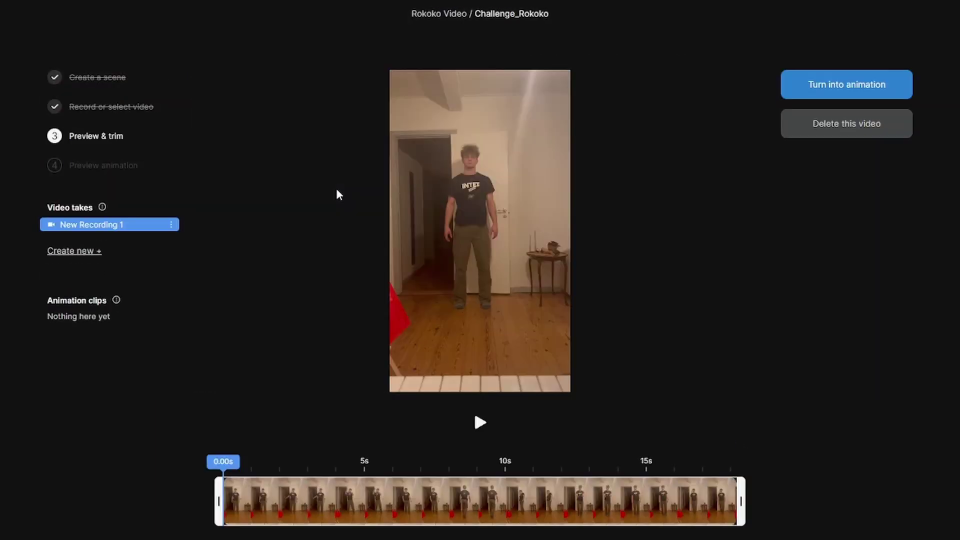
Step: Preview the recording, trim its end to 4.84 s and turn it into an animation
click(479, 424)
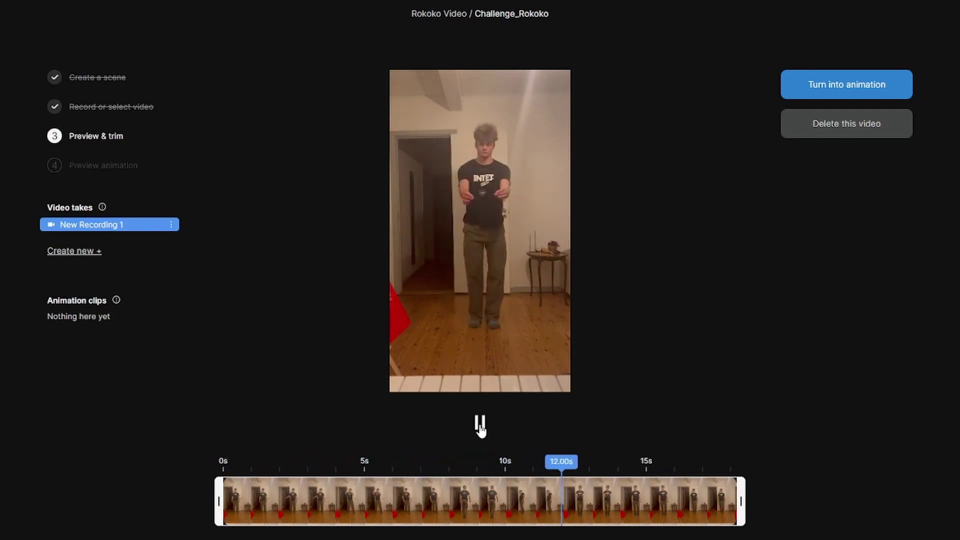
key(space)
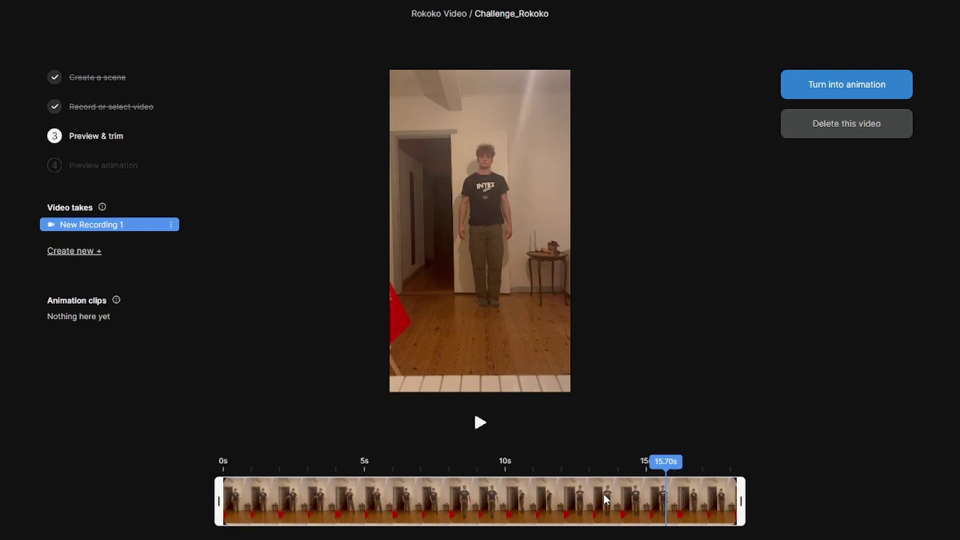
drag(743, 496, 403, 497)
click(853, 85)
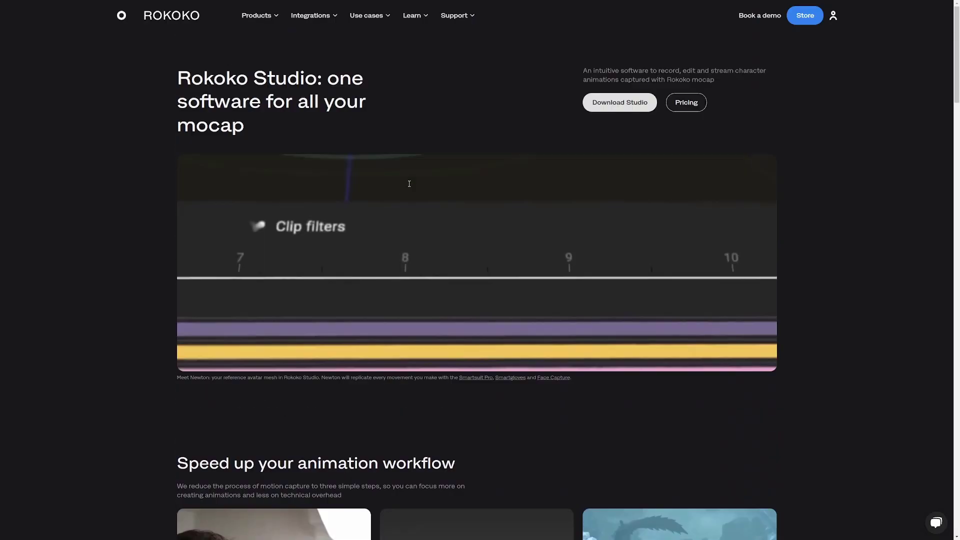
Step: Download and install Rokoko Studio, sign in through the browser and finish onboarding
click(619, 102)
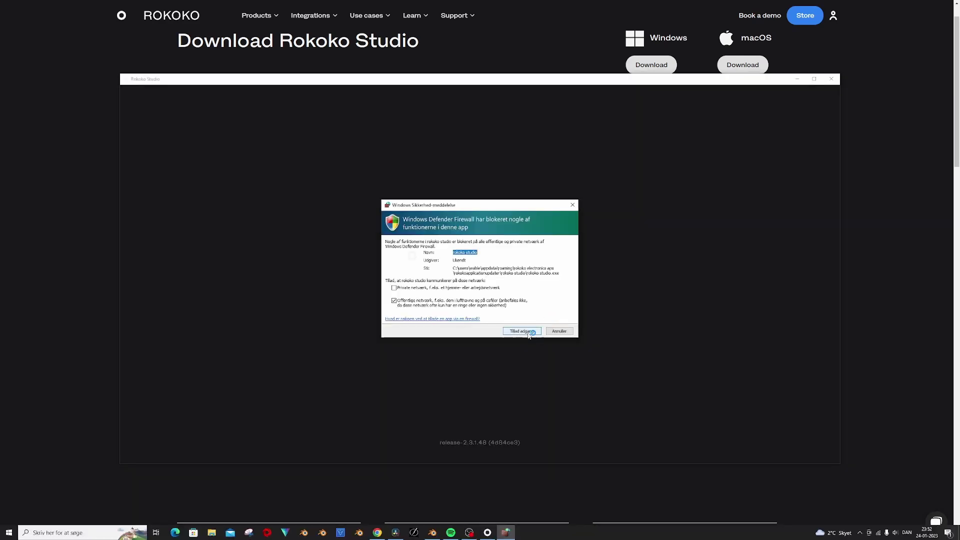
click(523, 332)
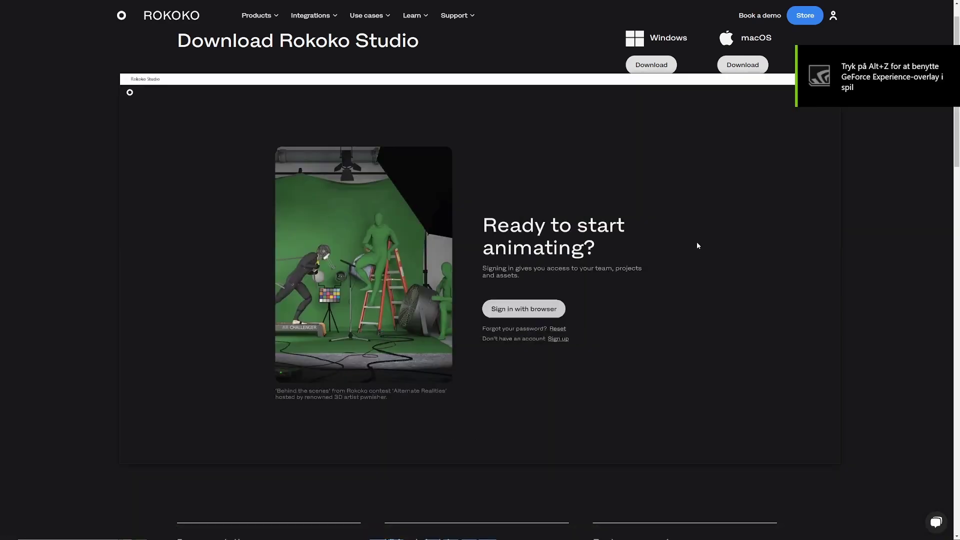
click(524, 310)
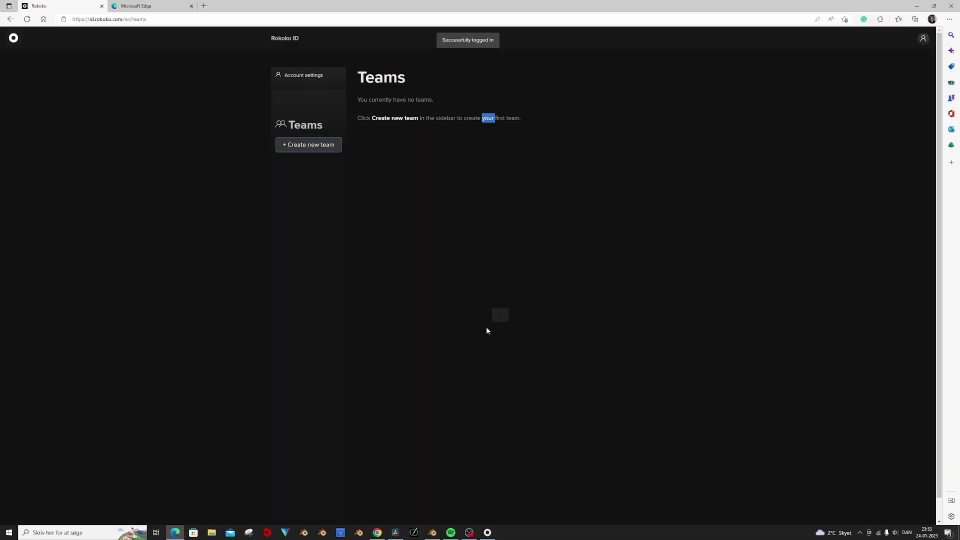
click(446, 367)
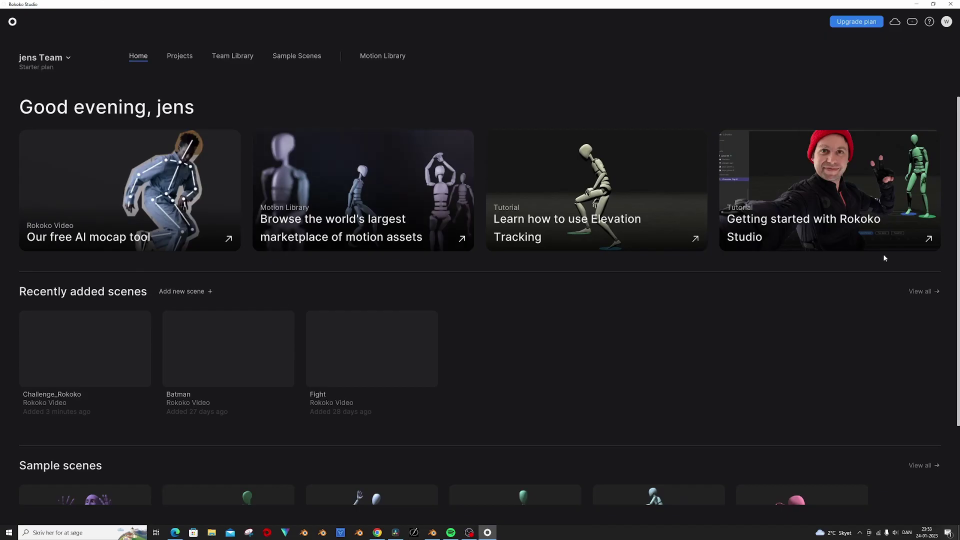
Step: From Projects, open the Challenge_Rokoko scene and its New Recording 1 clip
click(171, 59)
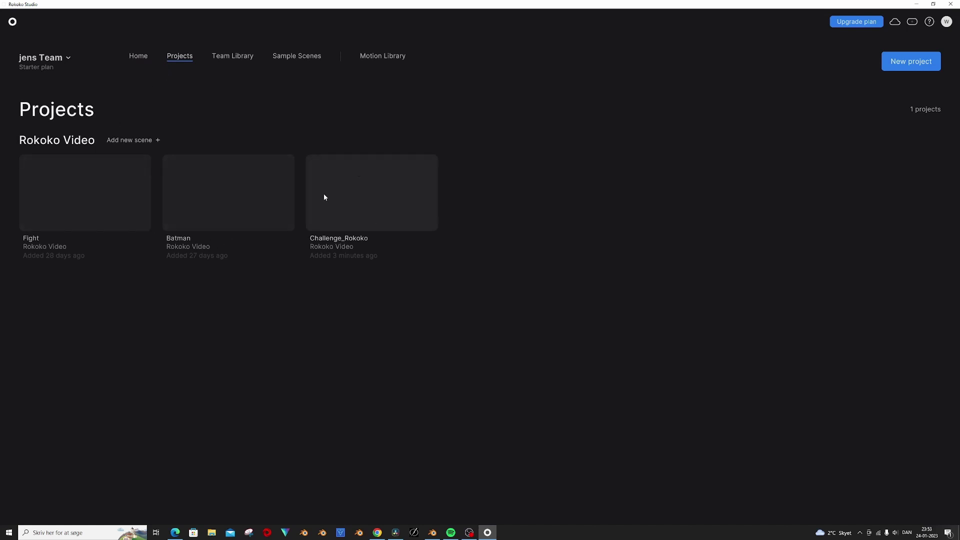
click(373, 191)
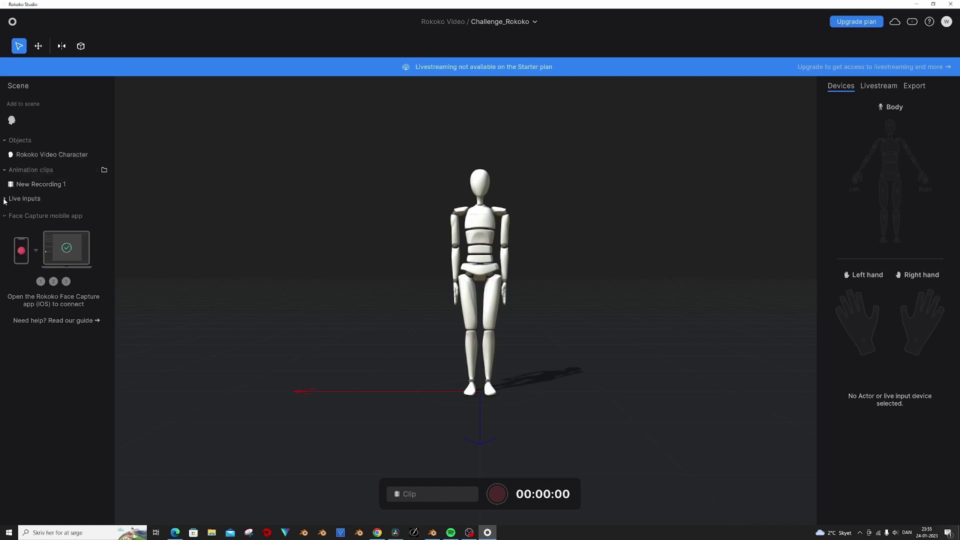
double_click(22, 185)
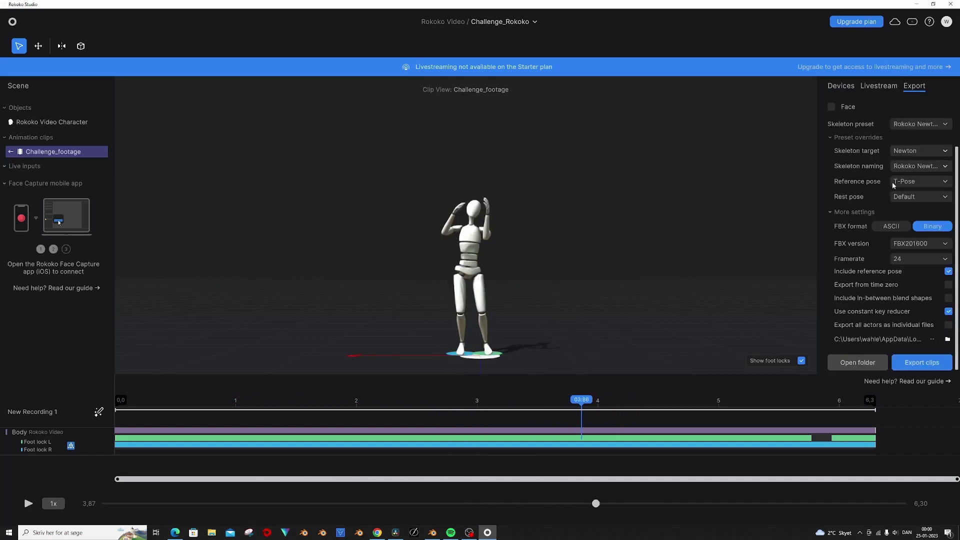
Step: Export the Challenge_footage clip and select the exported file in its folder
right_click(41, 155)
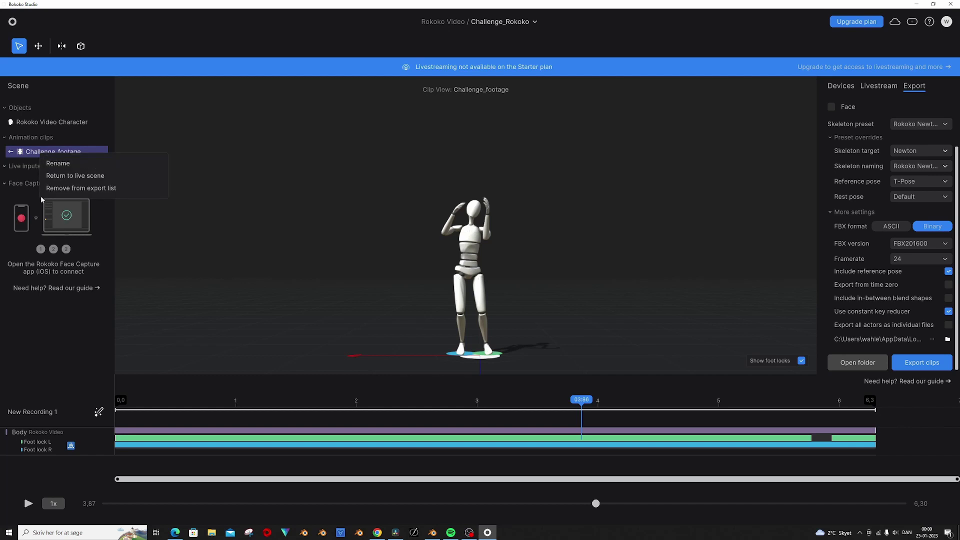
click(112, 242)
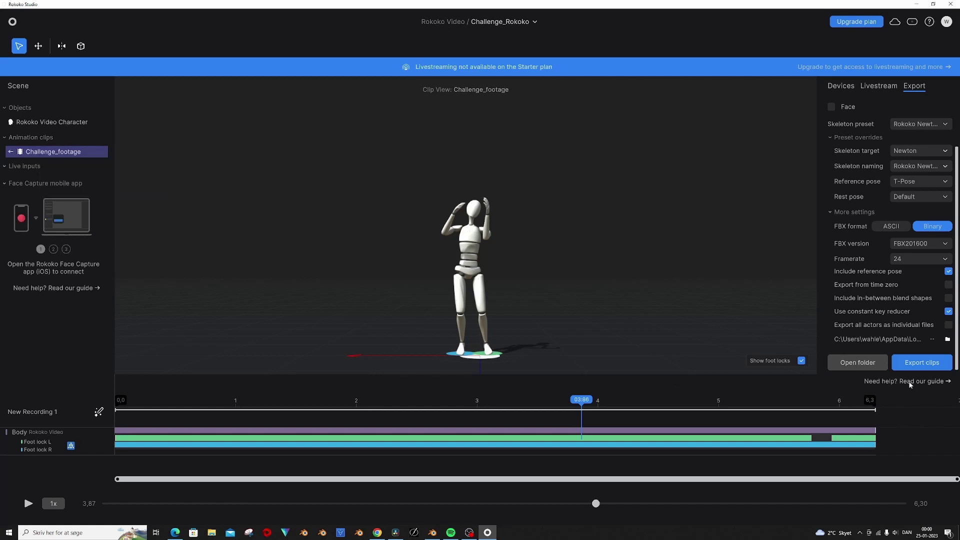
click(923, 363)
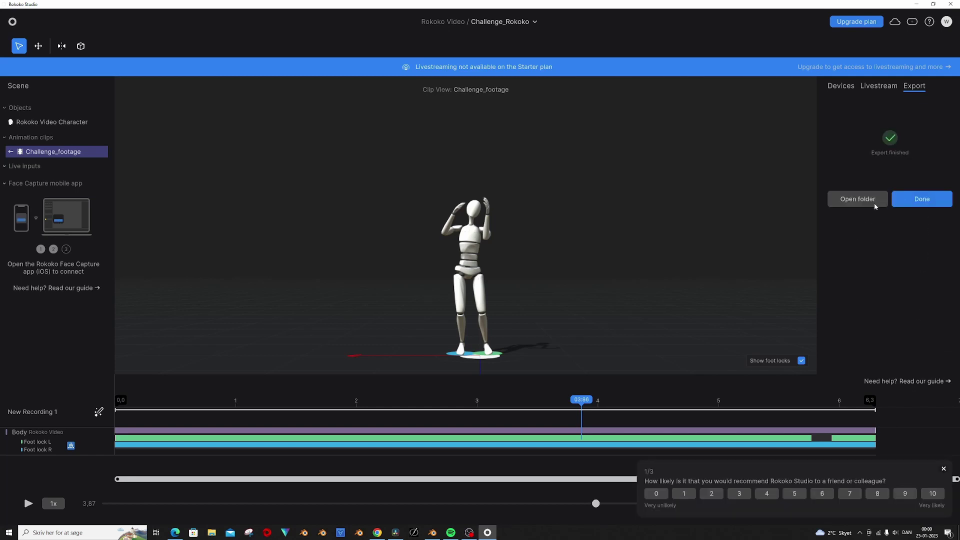
click(870, 203)
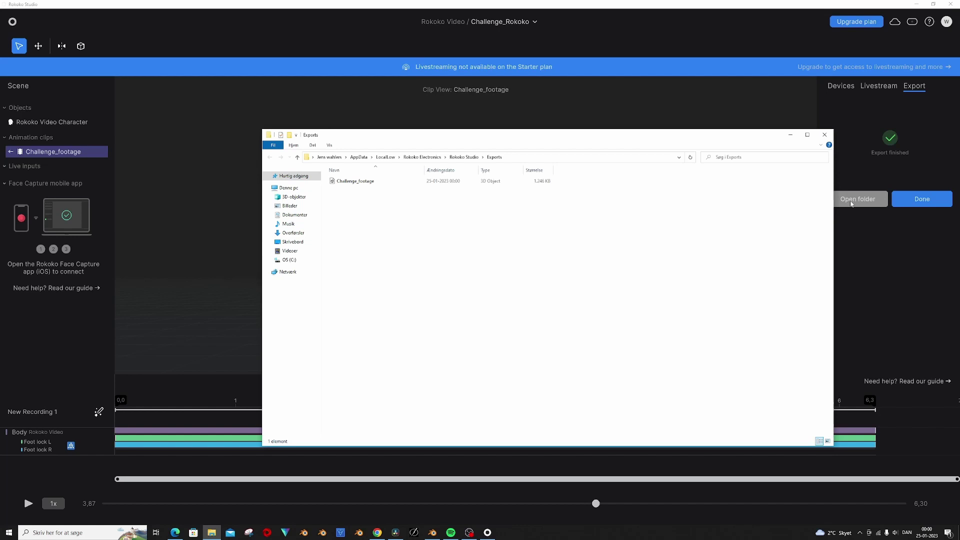
click(357, 183)
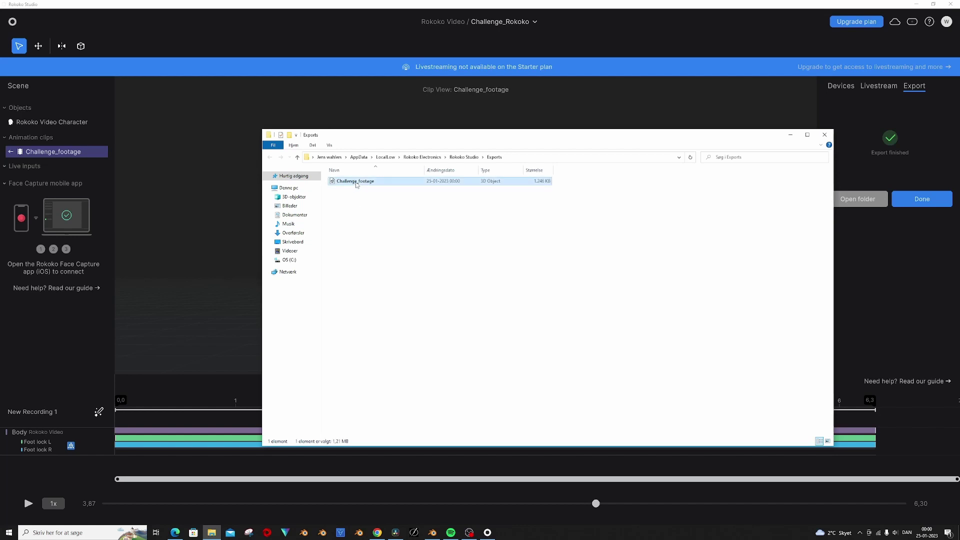
click(284, 207)
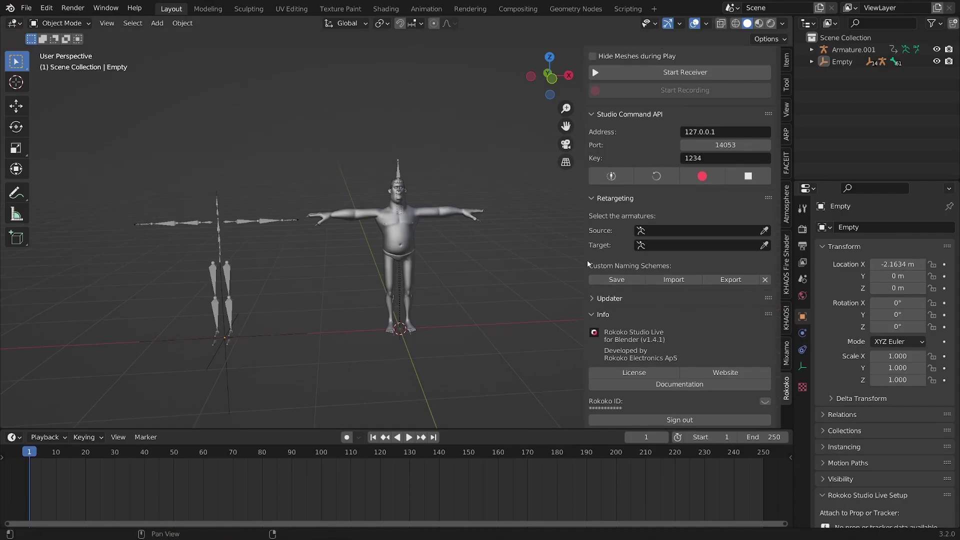
Step: Select the character's Armature.001 from a three-quarter view
drag(587, 264, 636, 264)
middle_drag(449, 240, 781, 233)
scroll(498, 207, up, 5)
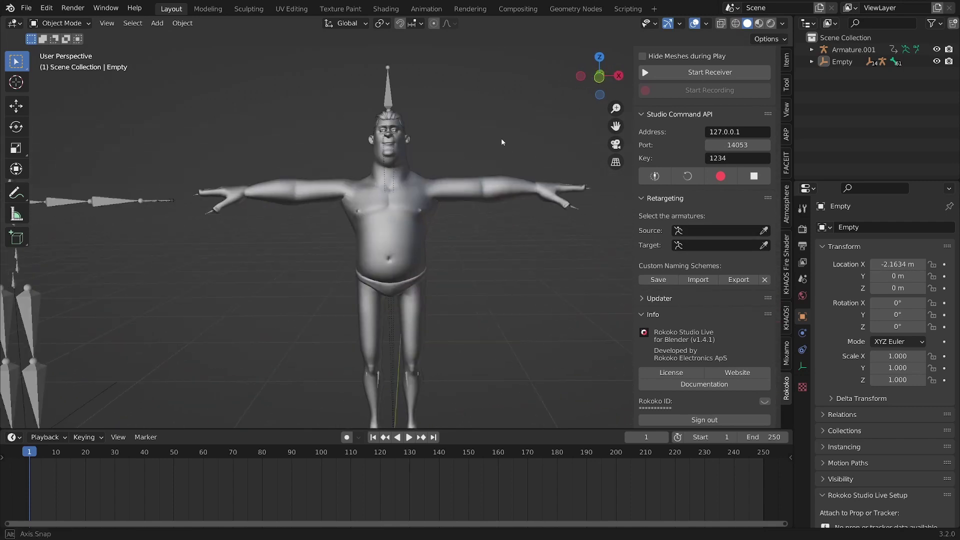
middle_drag(498, 206, 418, 191)
click(418, 190)
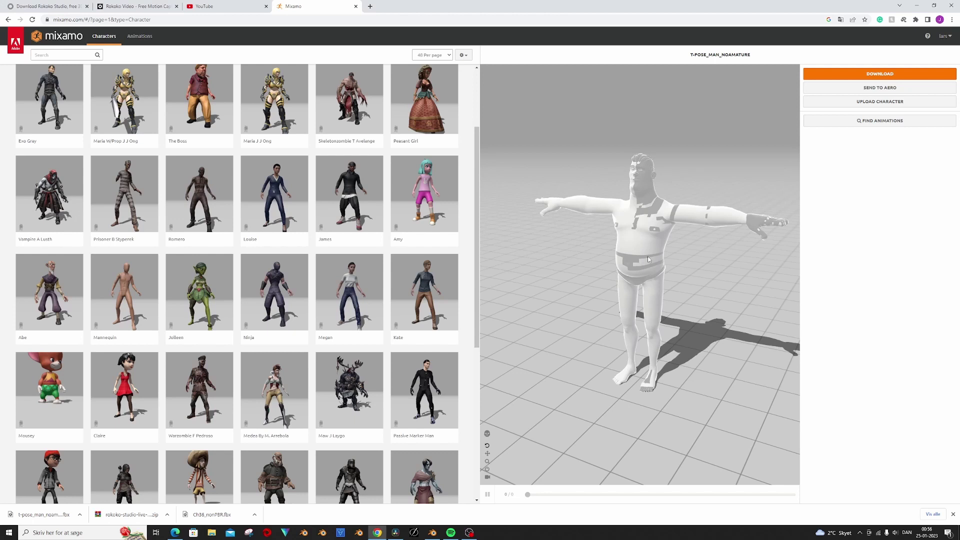
drag(648, 258, 610, 295)
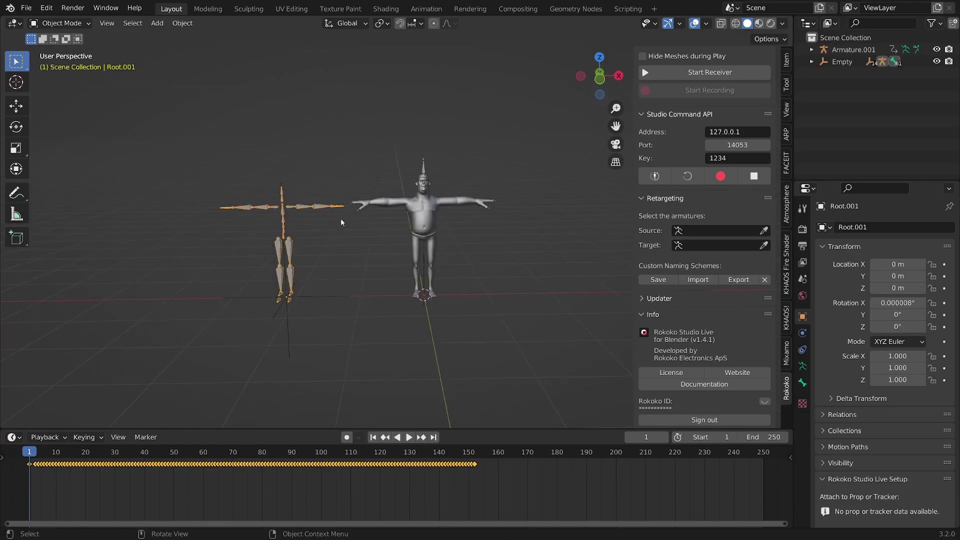
Step: Play the imported mocap animation and stop it at frame 162
key(space)
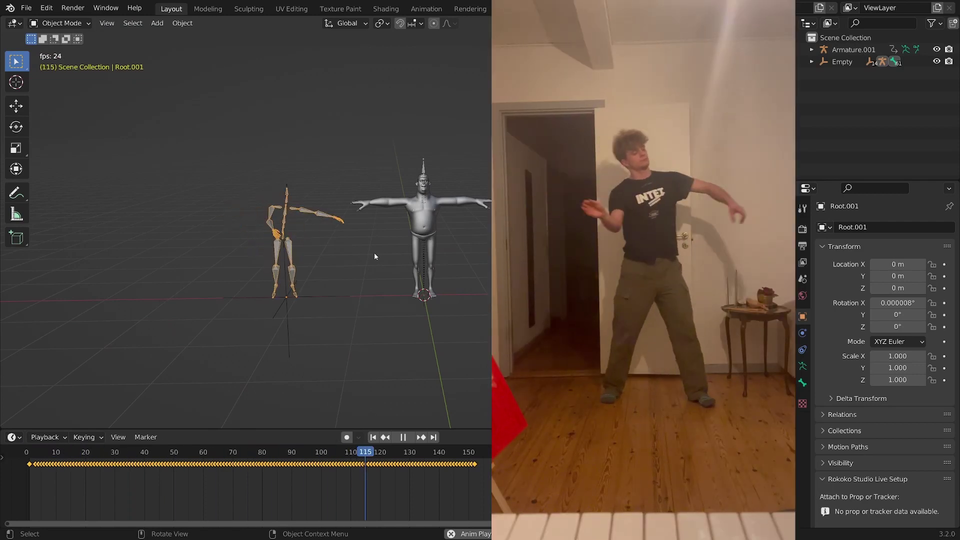
key(space)
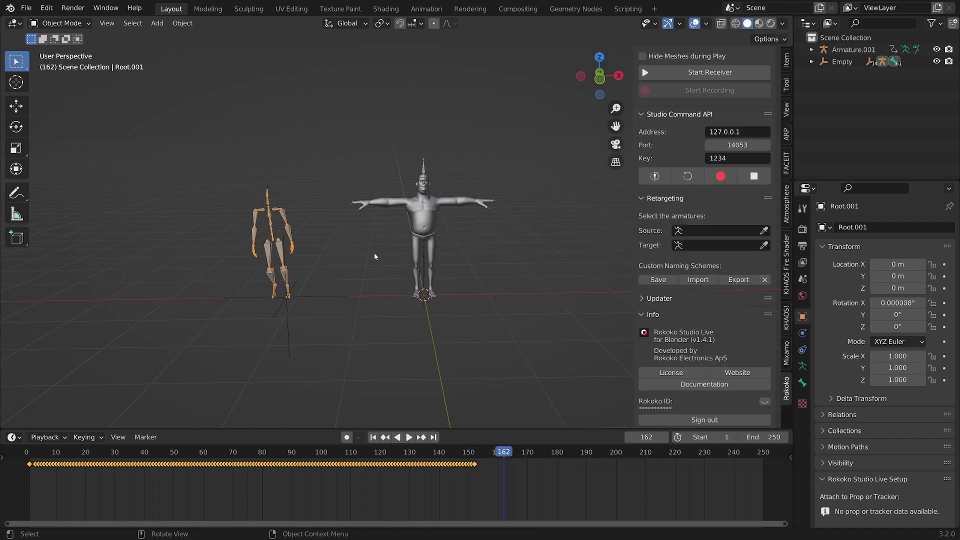
middle_drag(374, 253, 440, 269)
scroll(440, 266, up, 3)
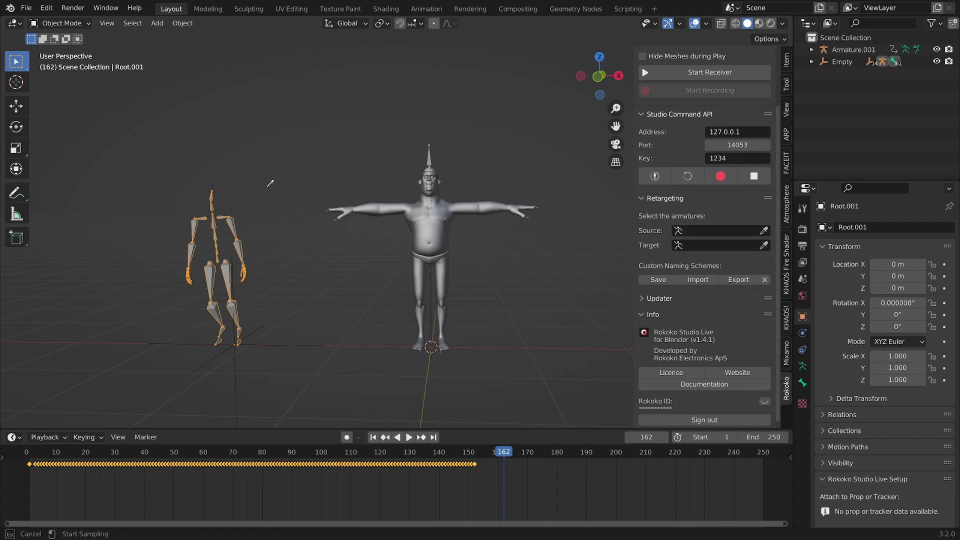
Step: Set Root.001 as the retarget source and Armature.001 as the target
click(211, 200)
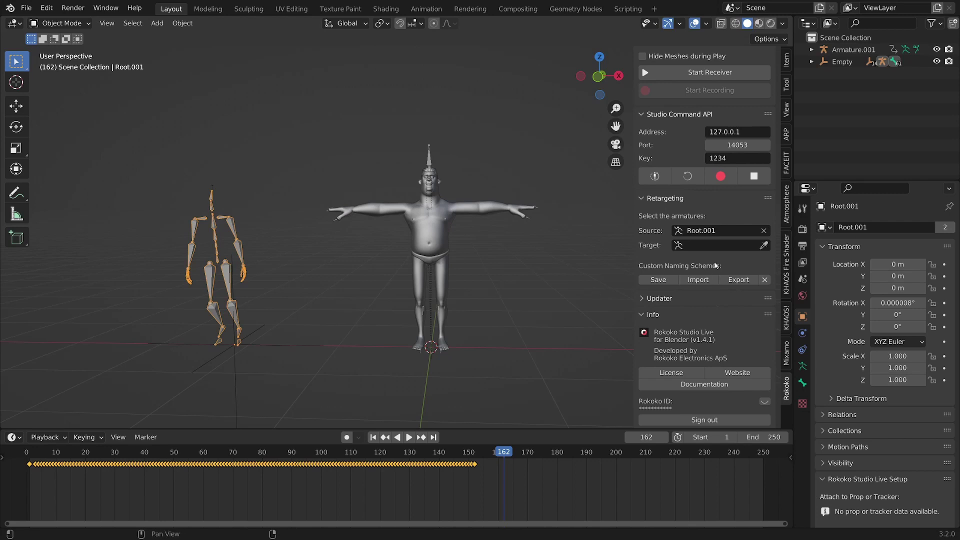
click(429, 163)
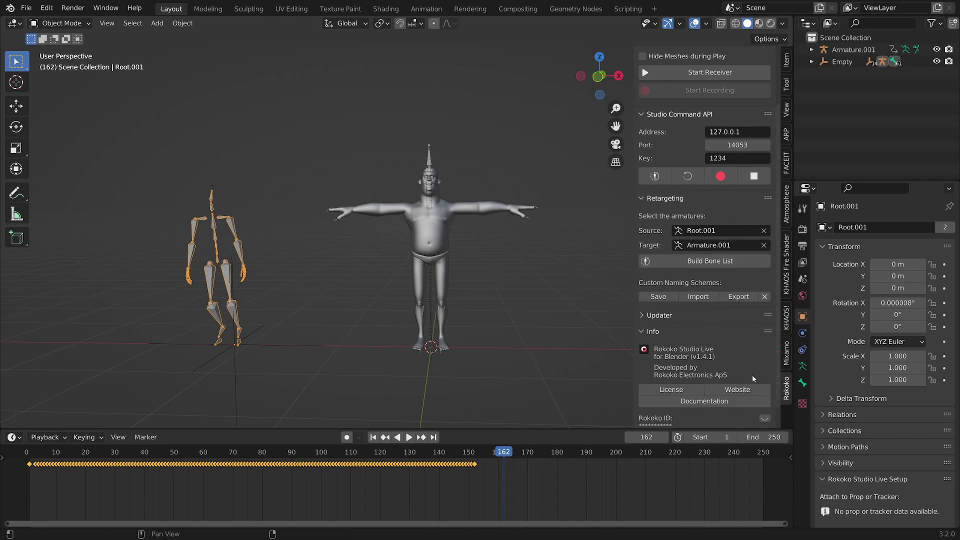
scroll(720, 355, down, 1)
scroll(682, 335, up, 2)
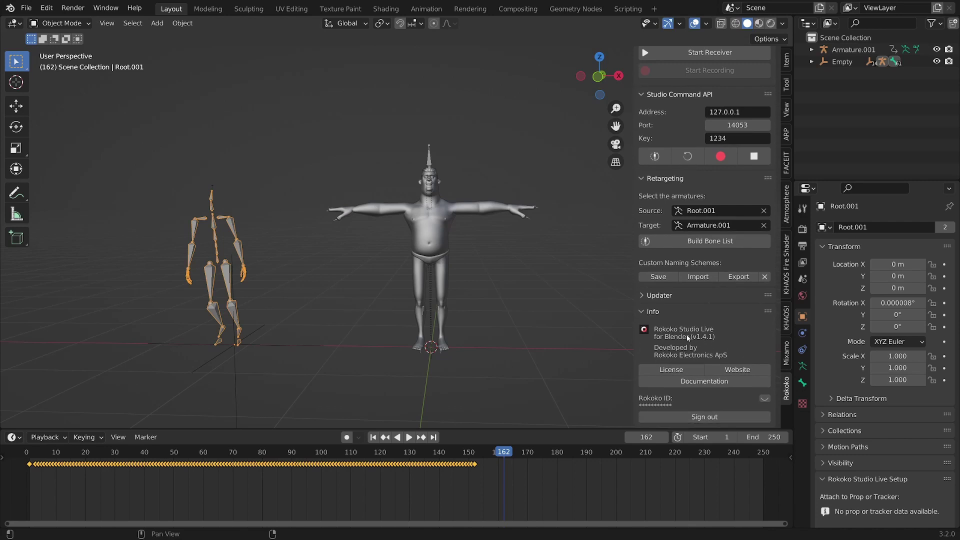
Step: Build the bone list, review the mixamorig mappings, and retarget the animation
click(718, 275)
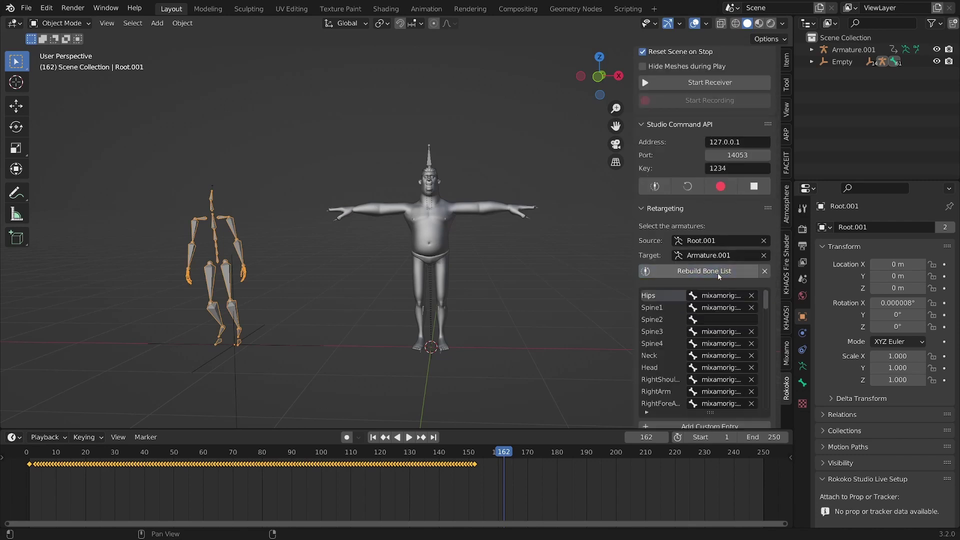
drag(633, 322, 568, 322)
scroll(692, 344, down, 9)
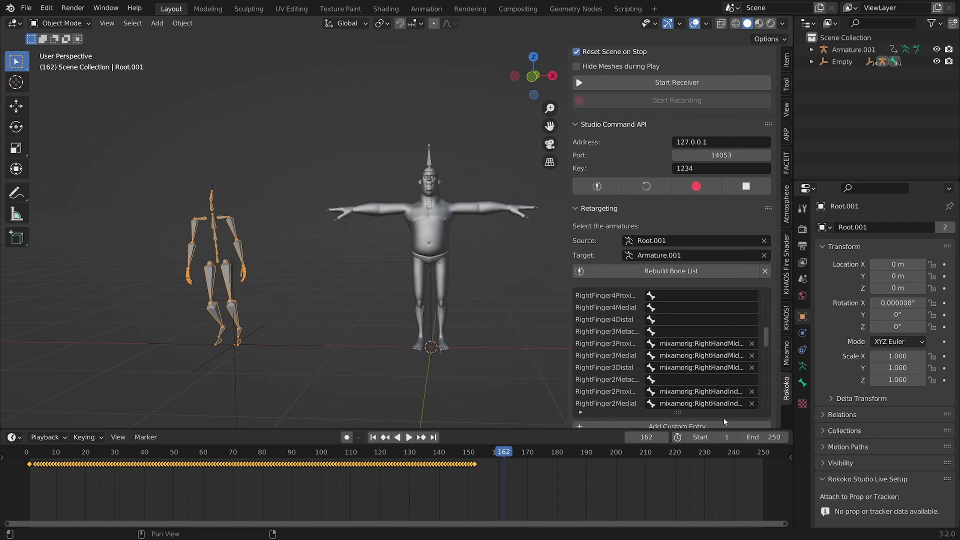
scroll(725, 400, down, 16)
scroll(773, 402, down, 2)
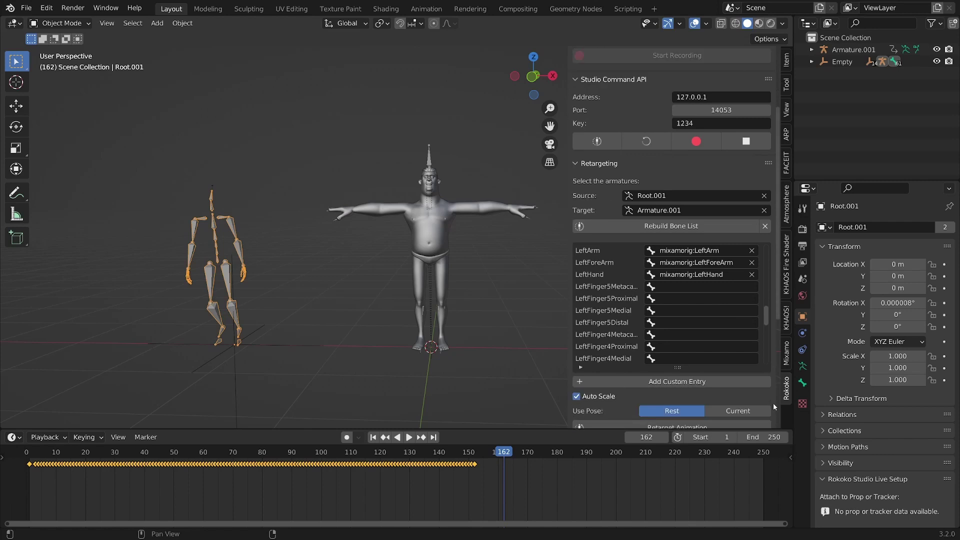
scroll(772, 403, down, 5)
click(674, 309)
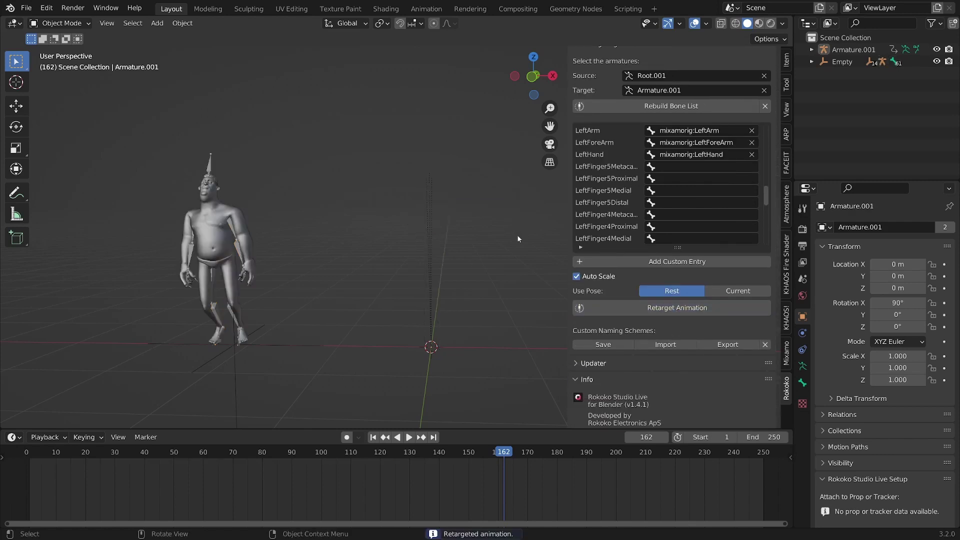
Step: Play the retargeted animation and compare the character with the mocap skeleton beside it
key(space)
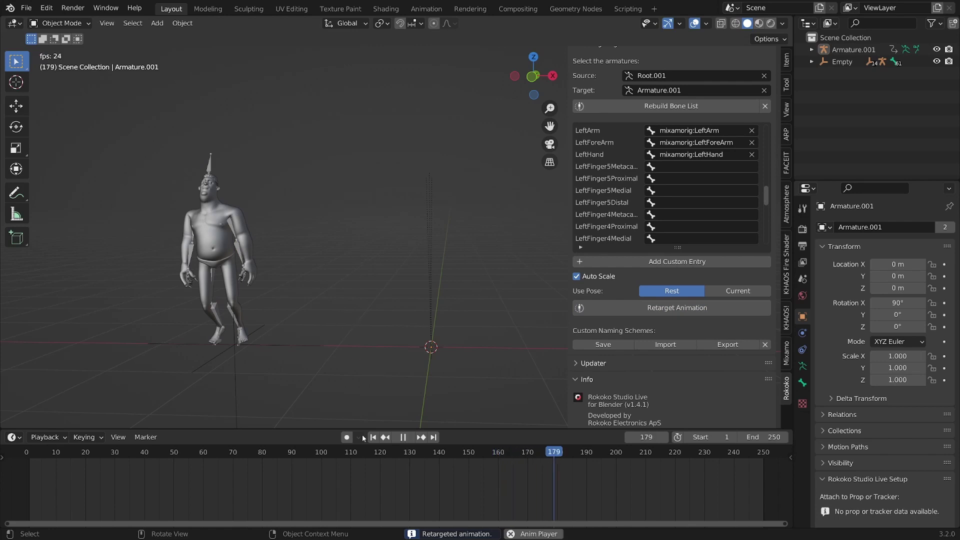
click(247, 451)
key(ctrl+z)
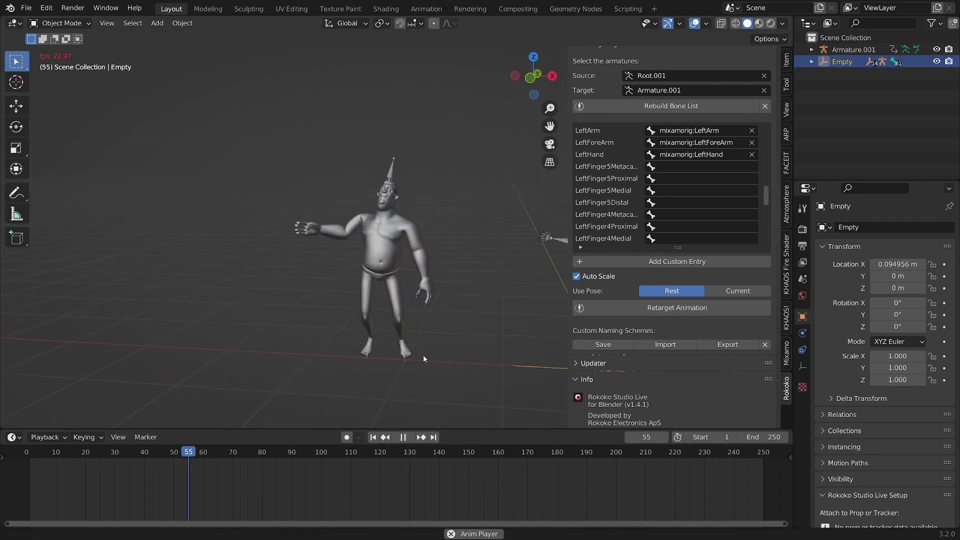
middle_drag(423, 356, 470, 349)
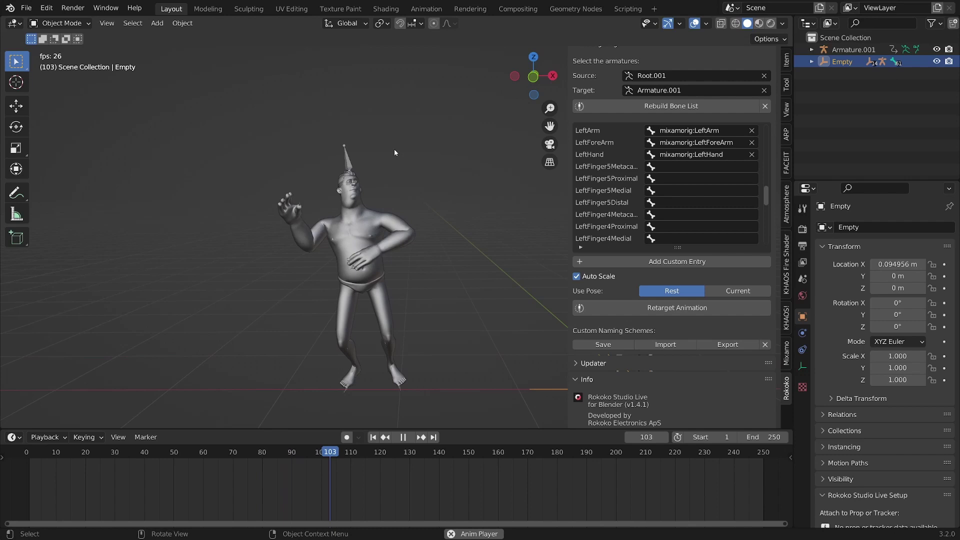
scroll(524, 322, down, 2)
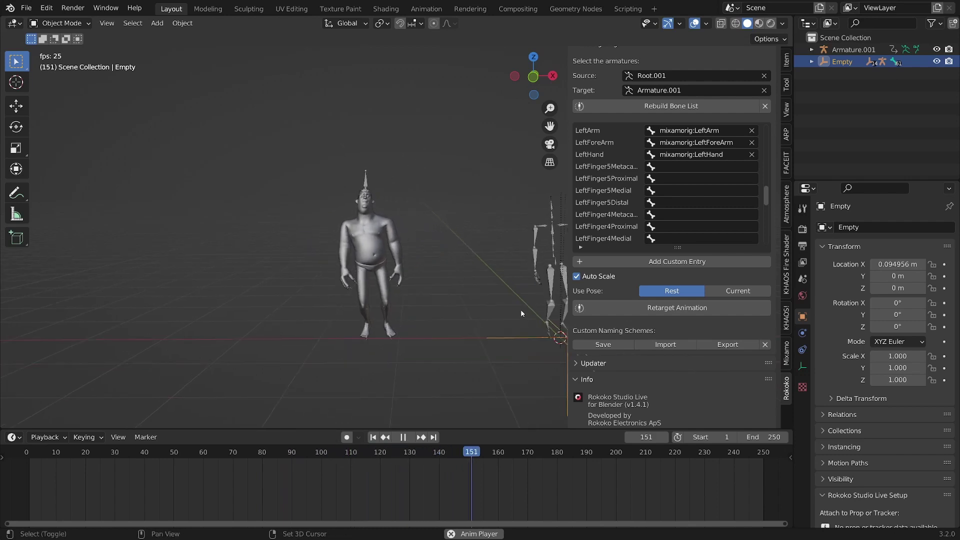
shift+middle_drag(521, 313, 443, 308)
Step: Rewind playback to the start, then stop it and reframe the character
click(372, 437)
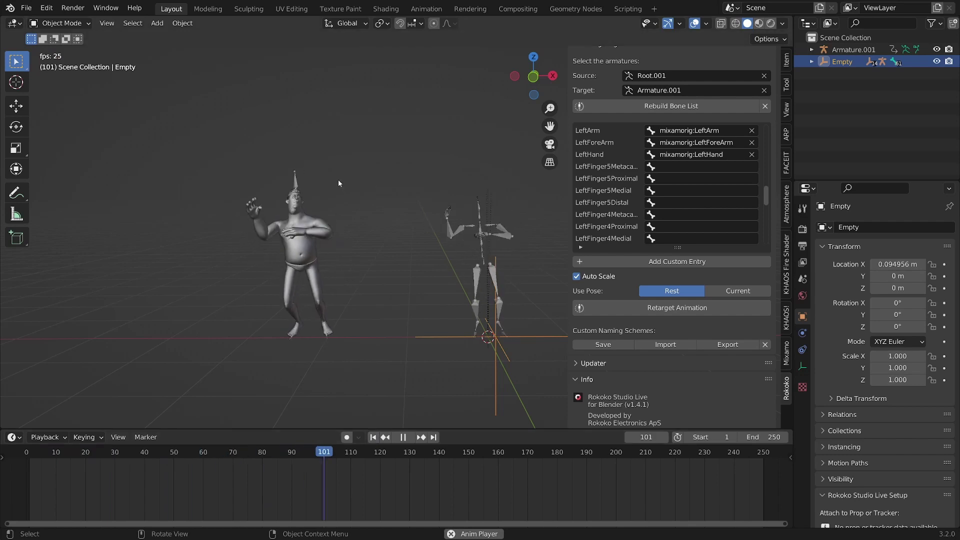
key(space)
scroll(338, 179, up, 5)
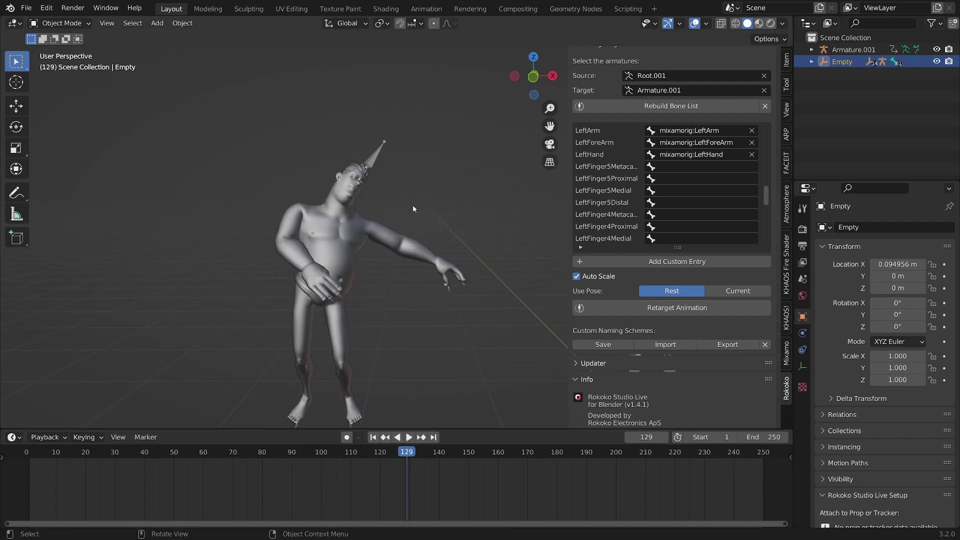
mouse_move(413, 205)
middle_down()
mouse_move(389, 202)
mouse_move(419, 202)
middle_up()
Step: Create a Mixamo control rig for Armature.001 with IK arms and legs and its animation applied
click(785, 353)
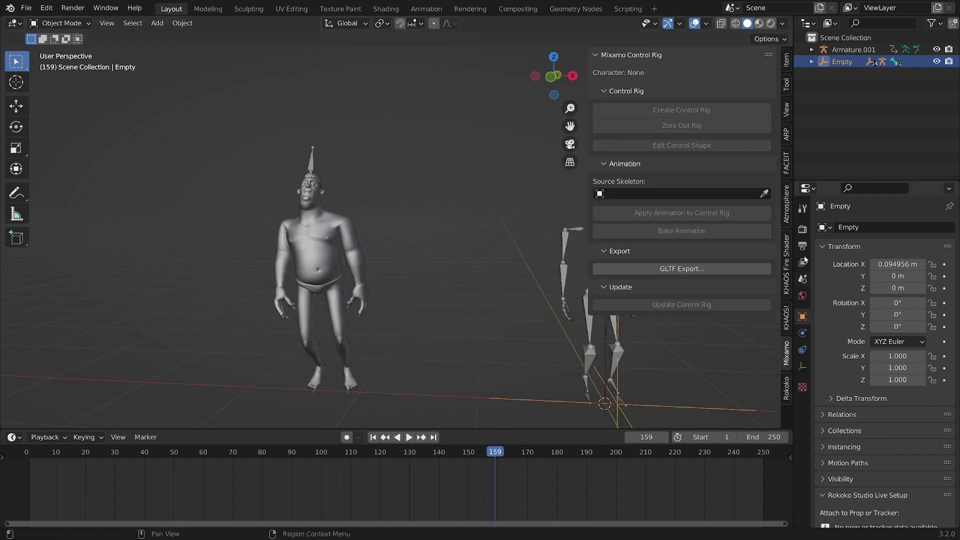
click(310, 161)
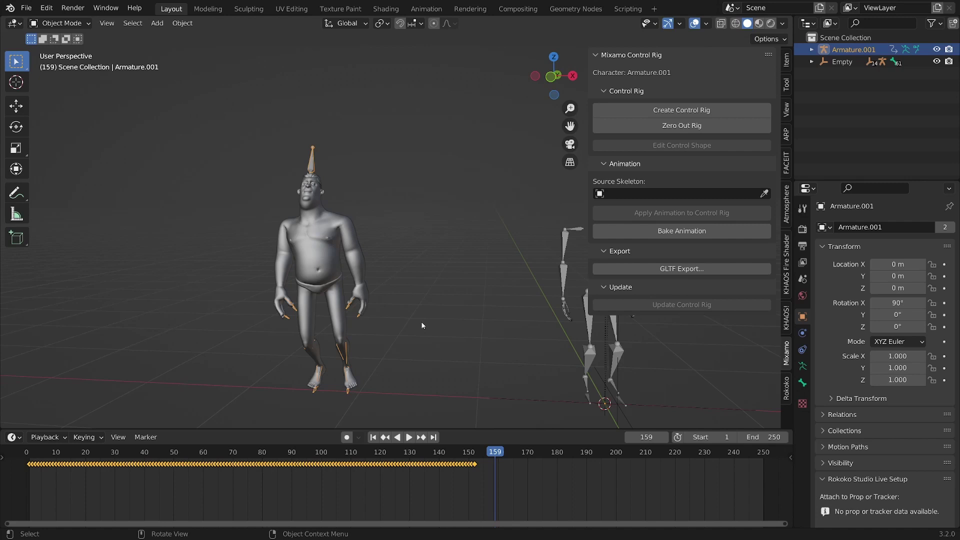
click(670, 111)
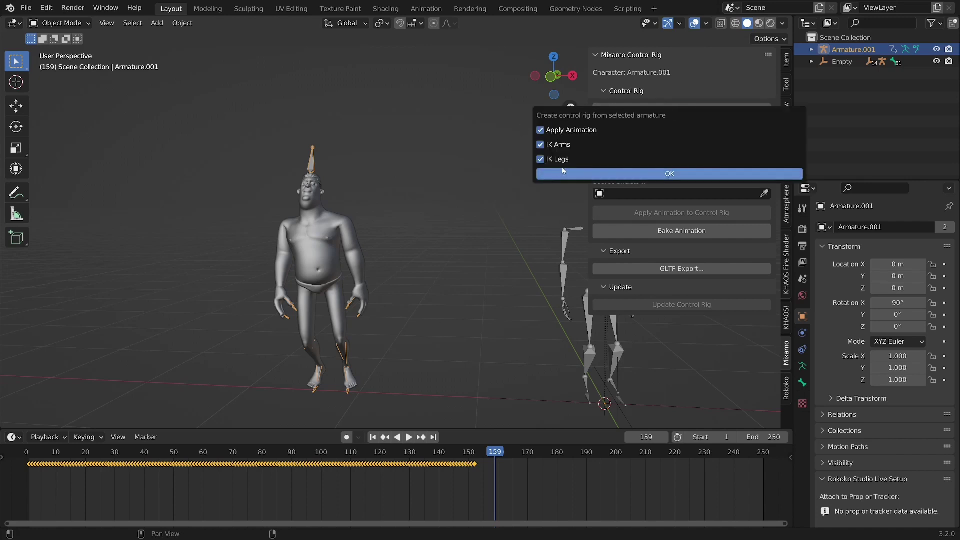
click(603, 174)
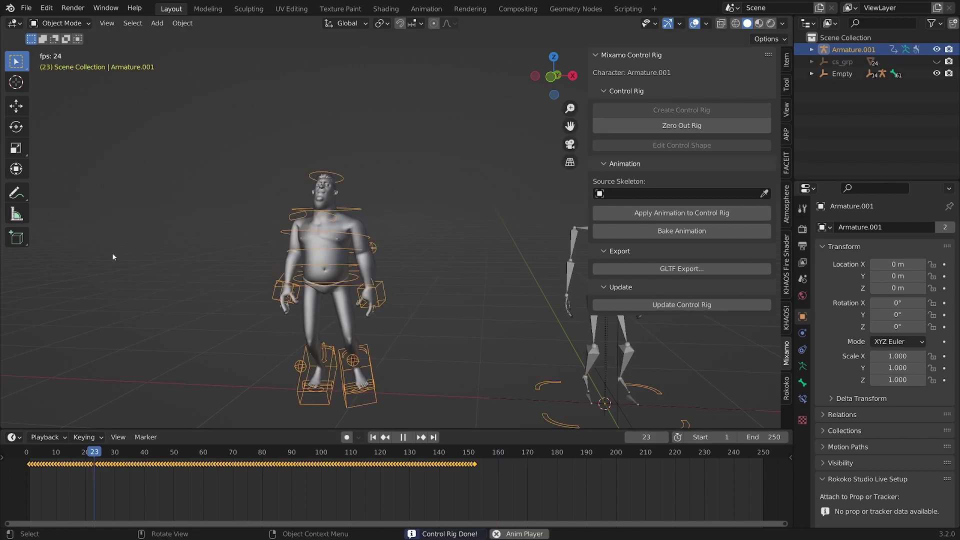
Step: Switch the character into Pose Mode and select the right-hand IK control
key(Escape)
click(59, 23)
click(50, 64)
click(365, 297)
Step: Play and scrub the dance between frames 62 and 103 to check it on the new rig
key(space)
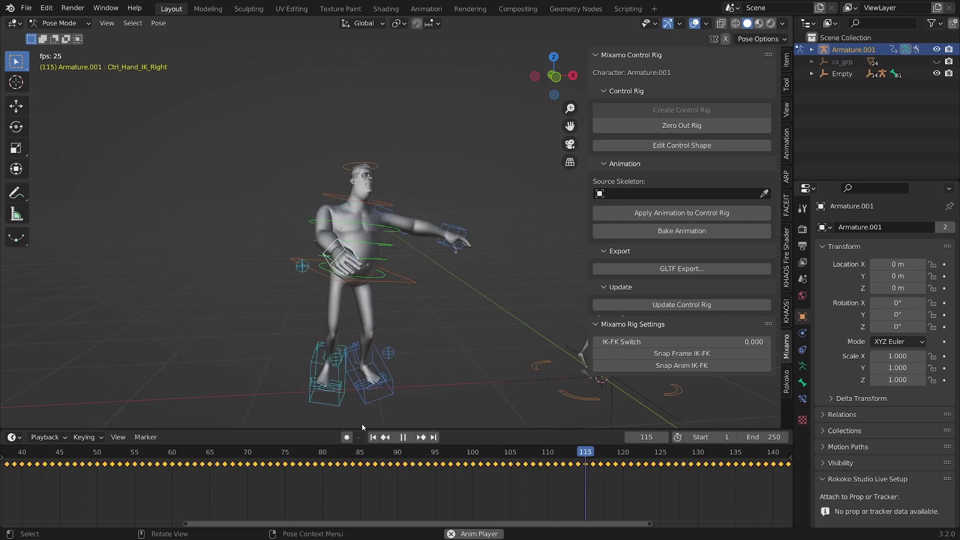
key(space)
drag(346, 455, 205, 443)
key(space)
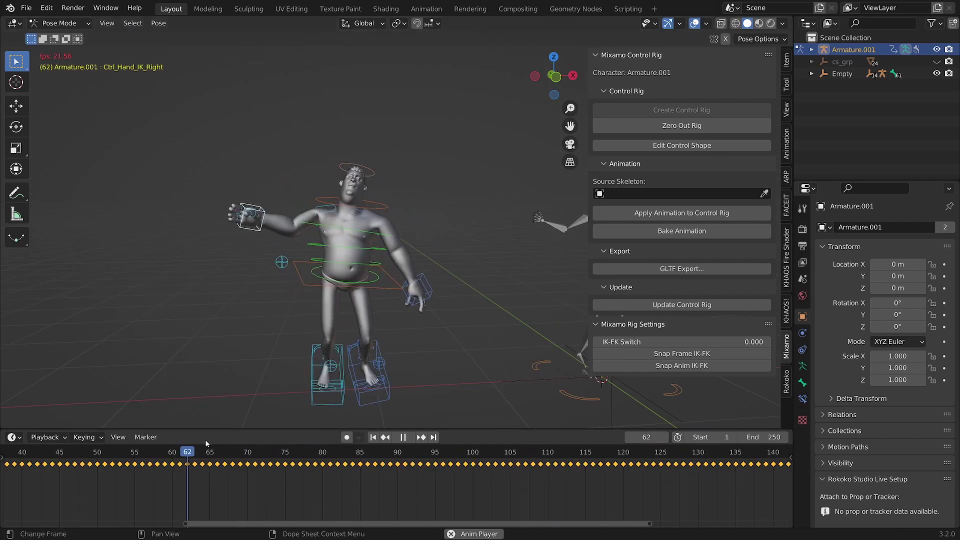
key(space)
middle_drag(288, 392, 342, 371)
scroll(414, 365, up, 5)
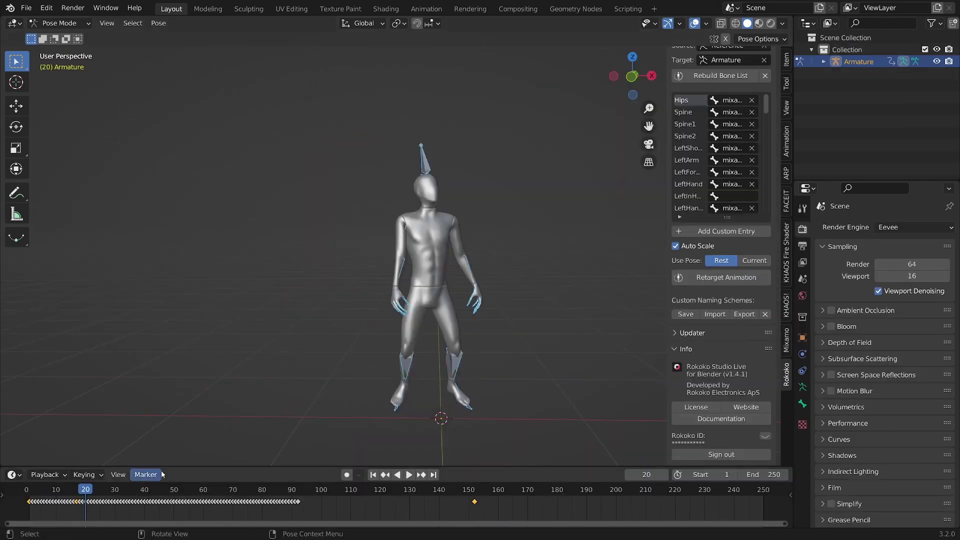
Step: Review the retargeted dance from frame 26 to 58, then return to frame 1
key(Right)
key(Right)
key(Right)
key(Right)
key(Right)
key(Right)
key(b)
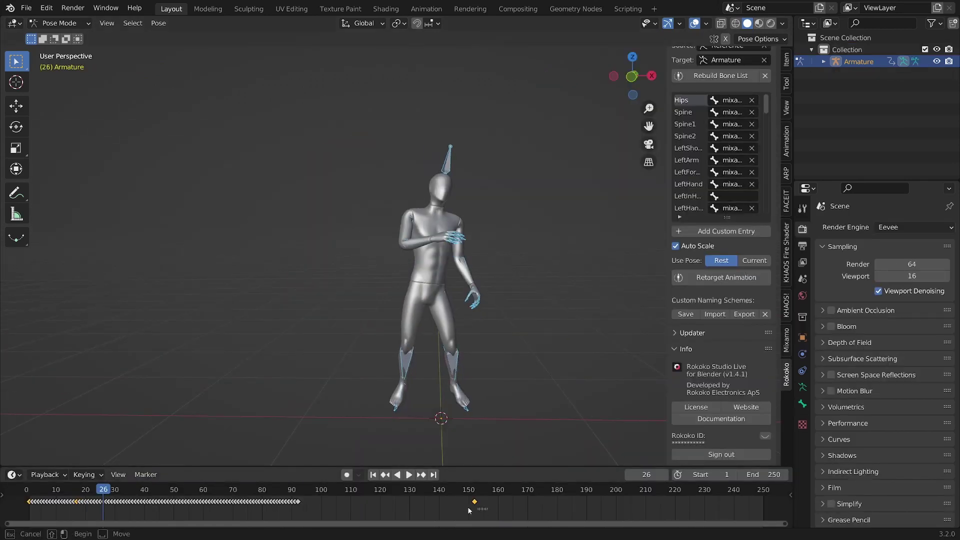
drag(104, 495, 27, 499)
key(space)
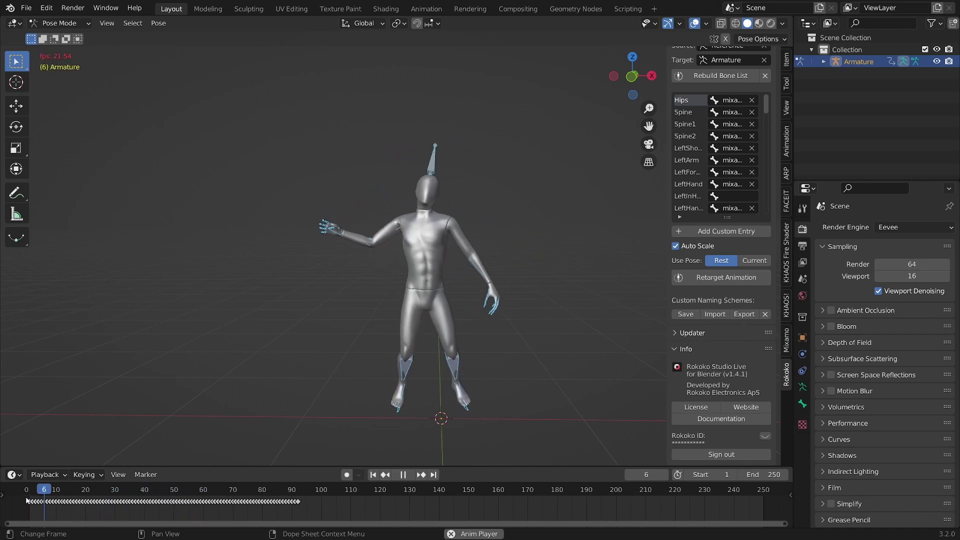
key(space)
click(23, 499)
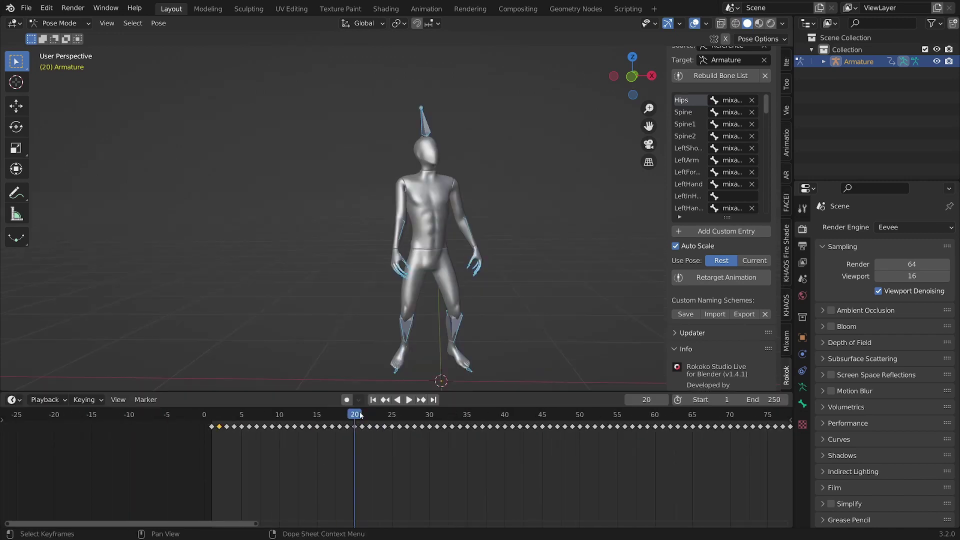
Step: Delete the in-between keyframes from frame 10 to 30 and play the thinned animation
drag(279, 414, 234, 414)
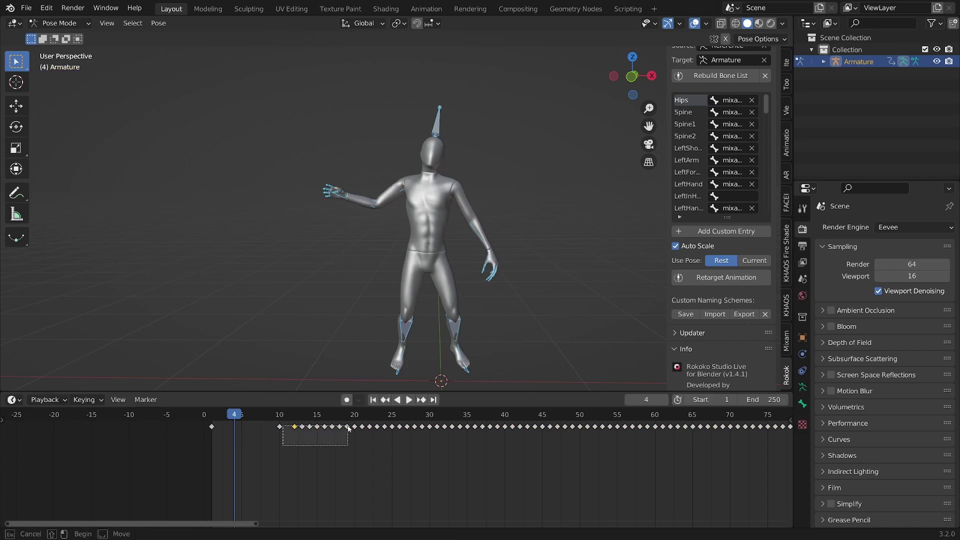
drag(349, 429, 348, 440)
key(Delete)
key(space)
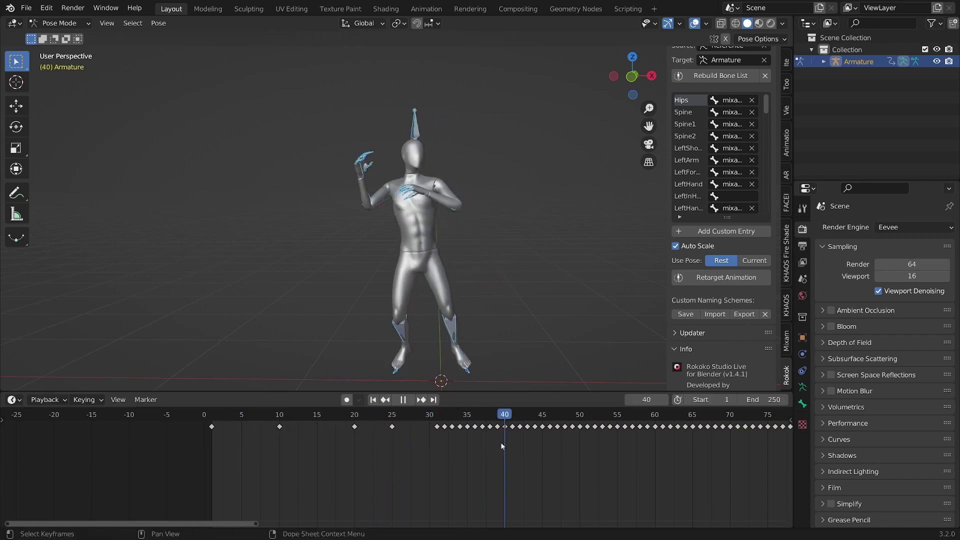
key(space)
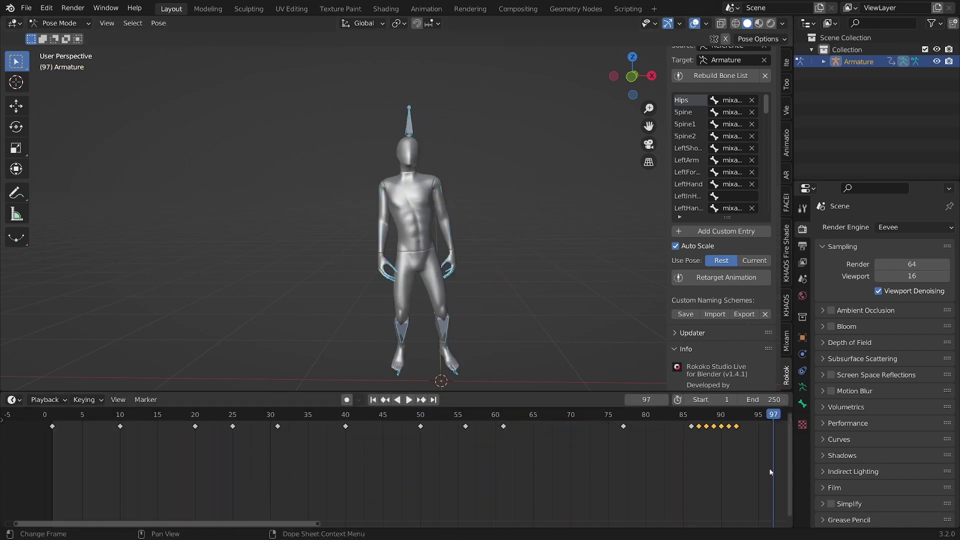
Step: Set all remaining keyframes to Constant interpolation and play the stepped key poses
key(a)
right_click(103, 447)
mouse_move(102, 447)
click(161, 372)
click(372, 400)
key(space)
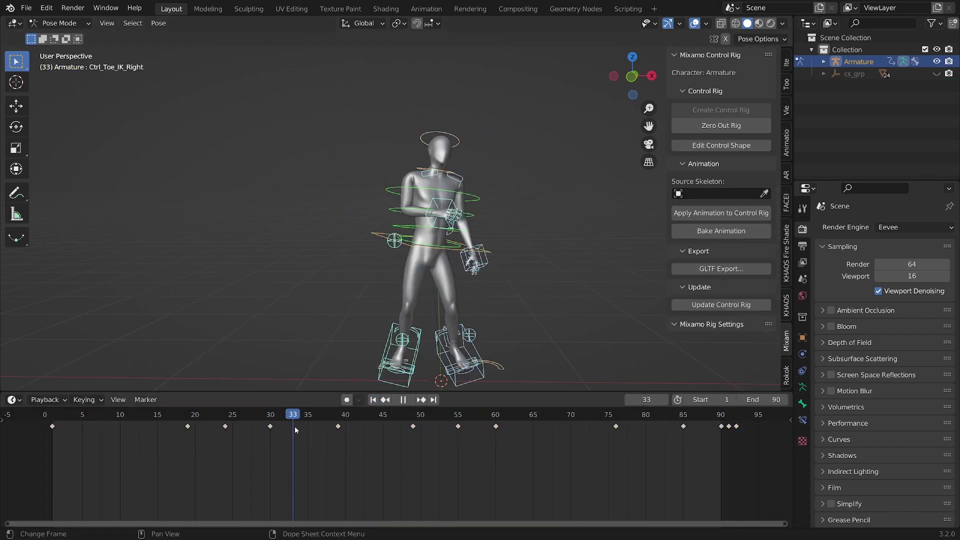
Step: Switch all keyframes to Bezier interpolation and play the smoothed animation
drag(295, 426, 236, 427)
key(space)
key(a)
right_click(312, 447)
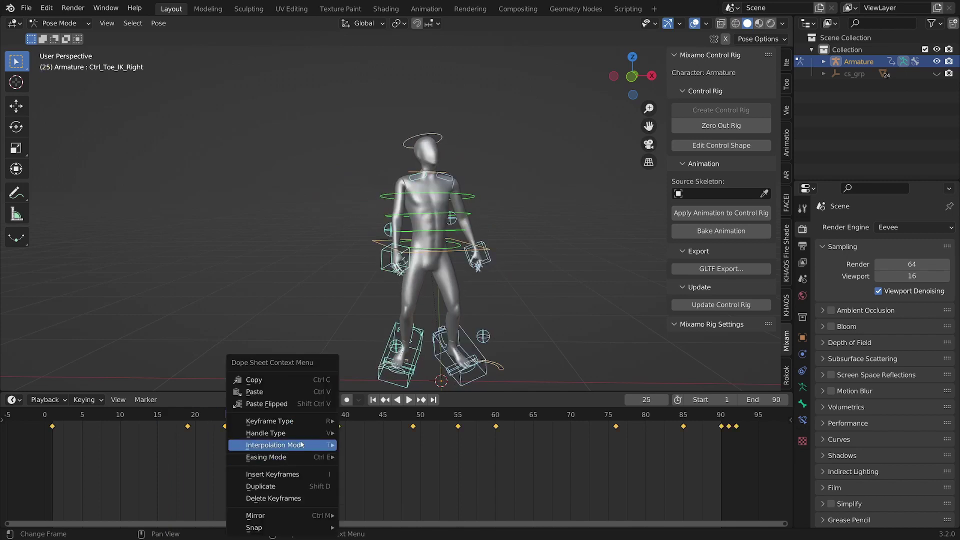
mouse_move(299, 445)
click(372, 391)
key(space)
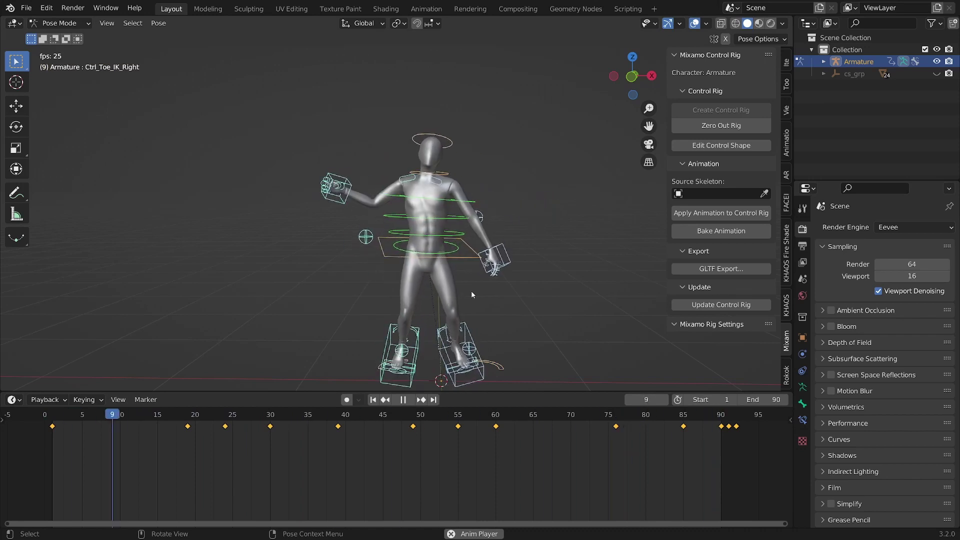
Step: Slide every keyframe after frame 1 a few frames earlier and replay from the start
key(space)
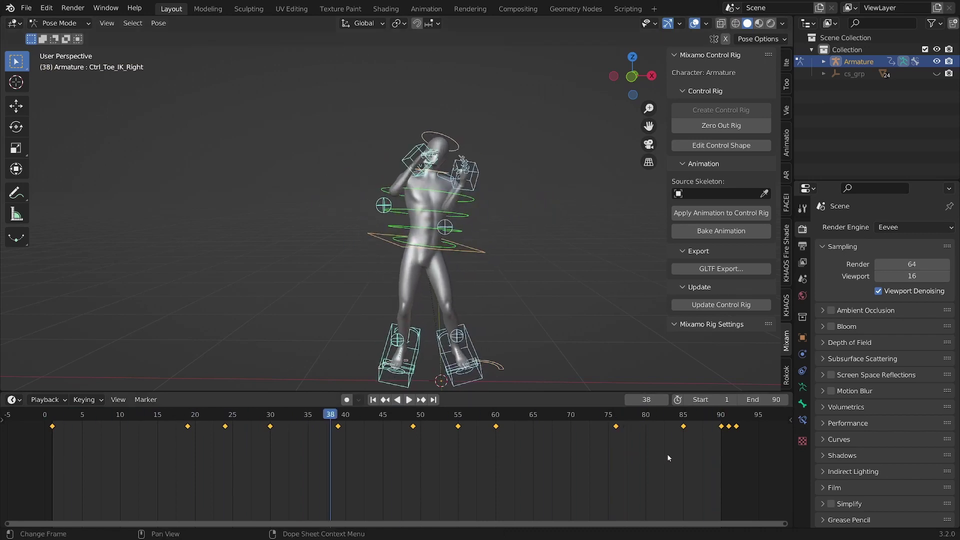
drag(619, 427, 172, 433)
key(g)
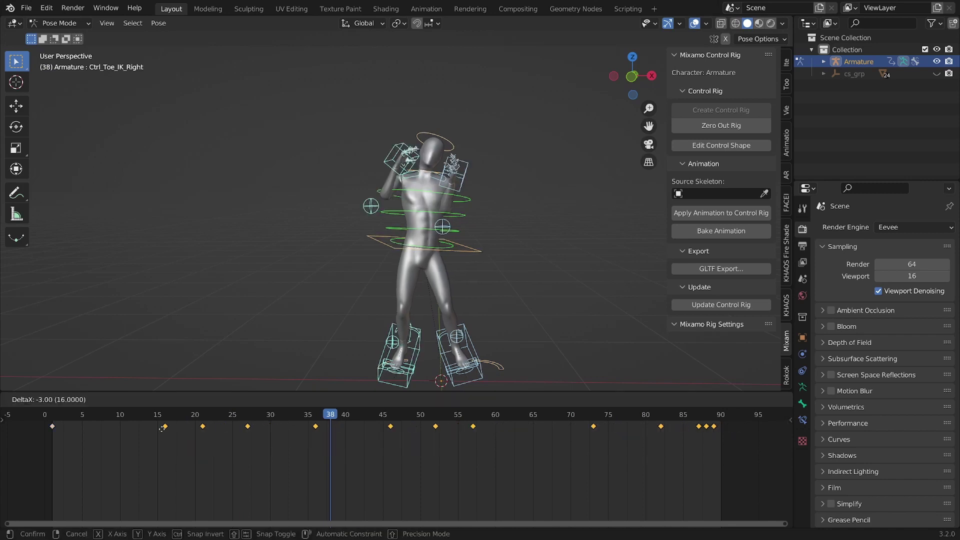
click(135, 430)
key(shift+Left)
key(space)
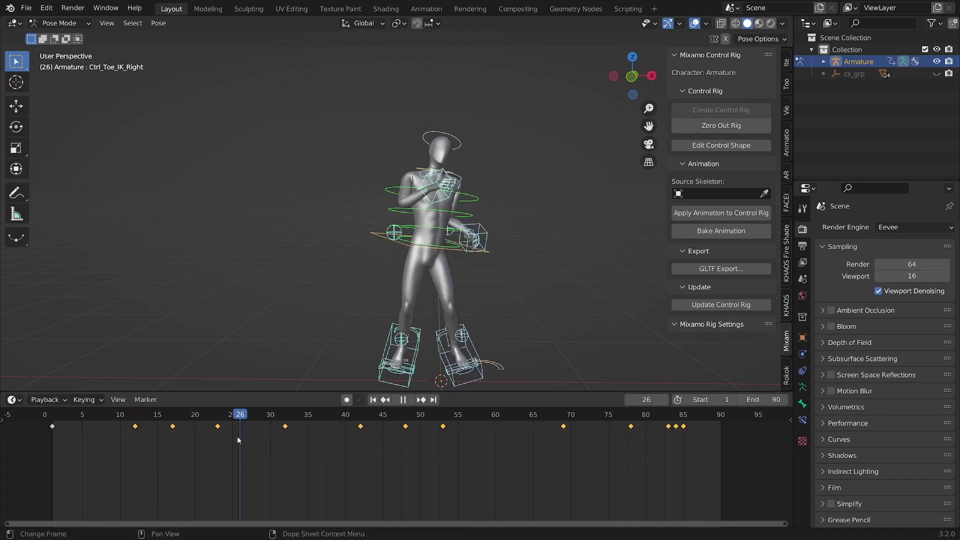
Step: Insert a Location & Rotation key for the current pose
key(i)
key(space)
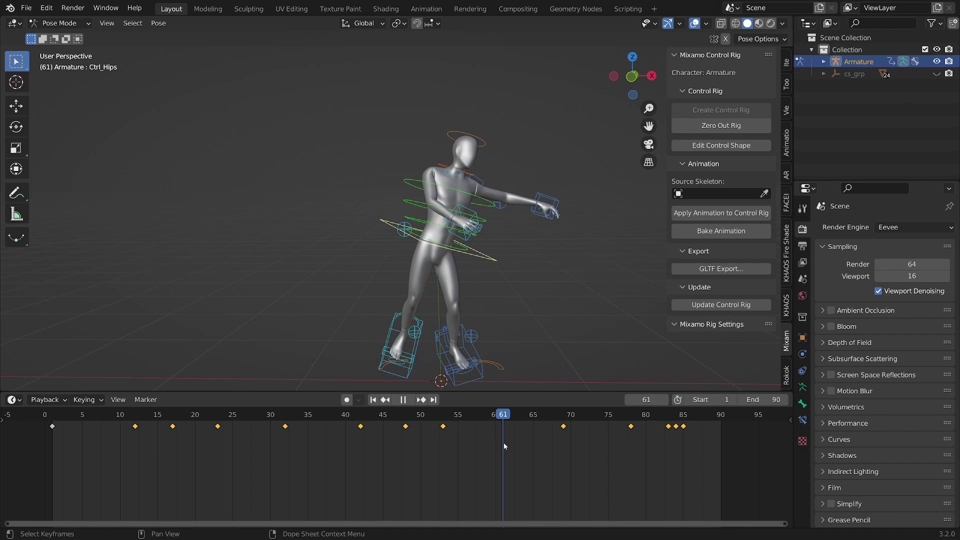
key(space)
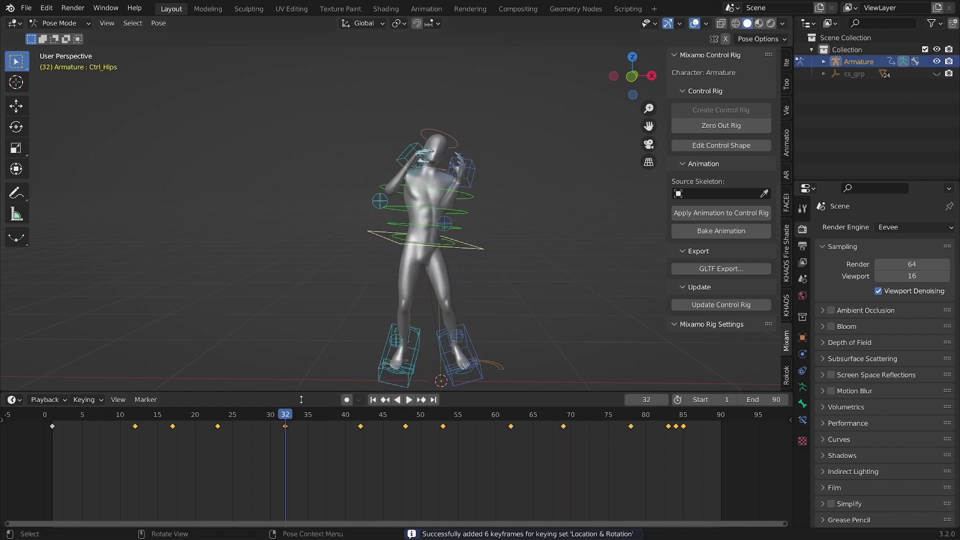
Step: Move the hip control vertically along Z, then select the left-hand IK control at frame 64
key(space)
key(g)
key(z)
click(476, 323)
key(space)
scroll(480, 329, down, 3)
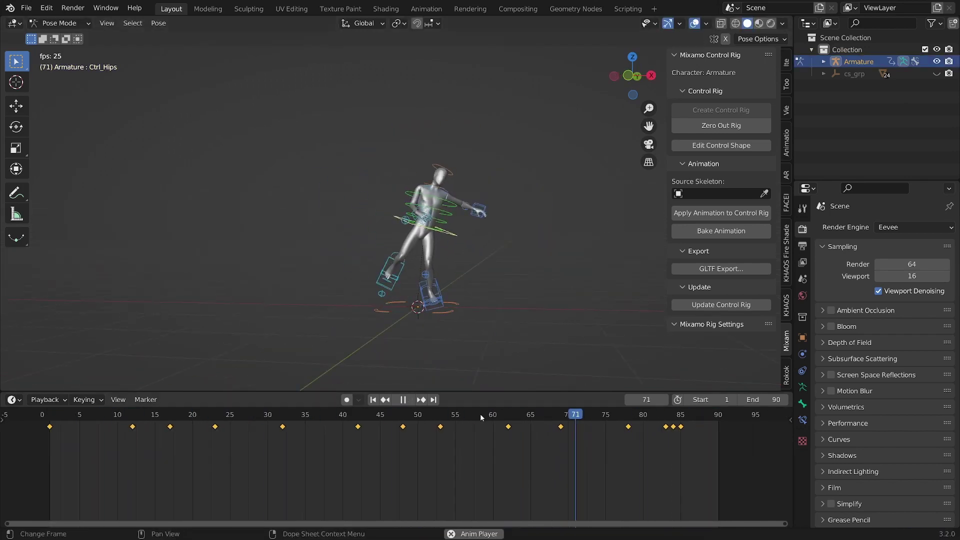
click(457, 218)
drag(613, 450, 523, 456)
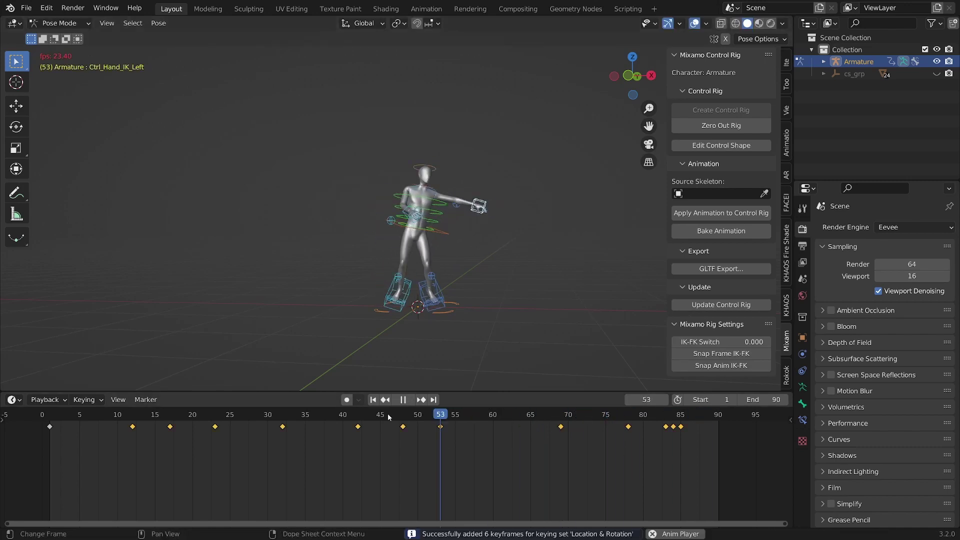
Step: Move the keyframe at frame 78 to frame 77
drag(627, 427, 620, 426)
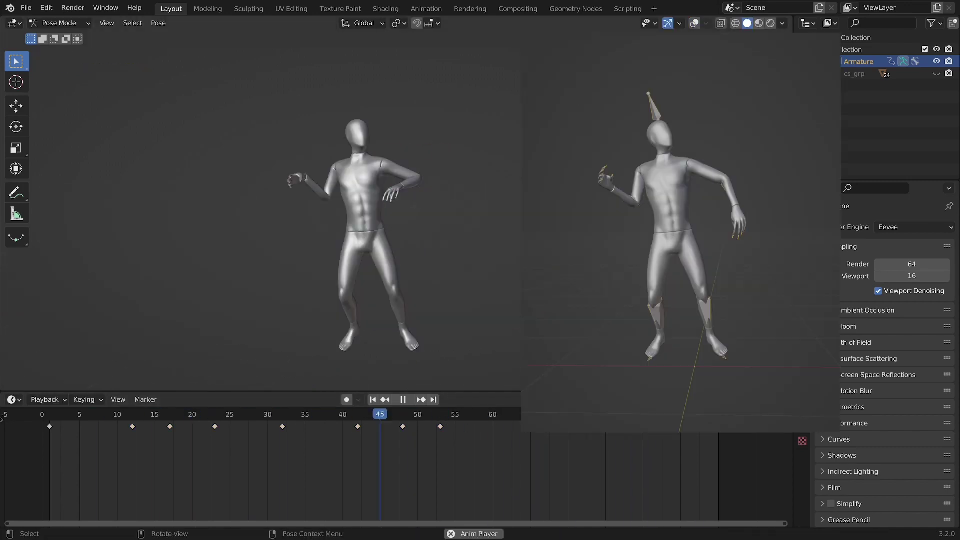